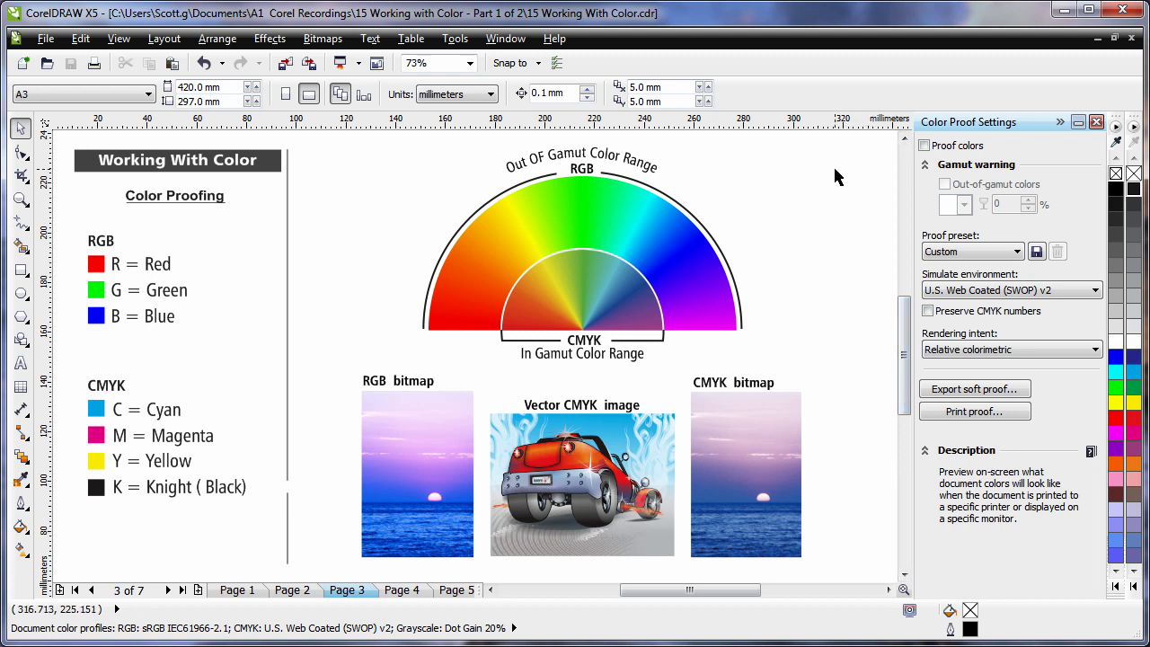
# - Show the Color Proofing page in proofed print colours and open the rendering intent list
pyautogui.click(925, 146)
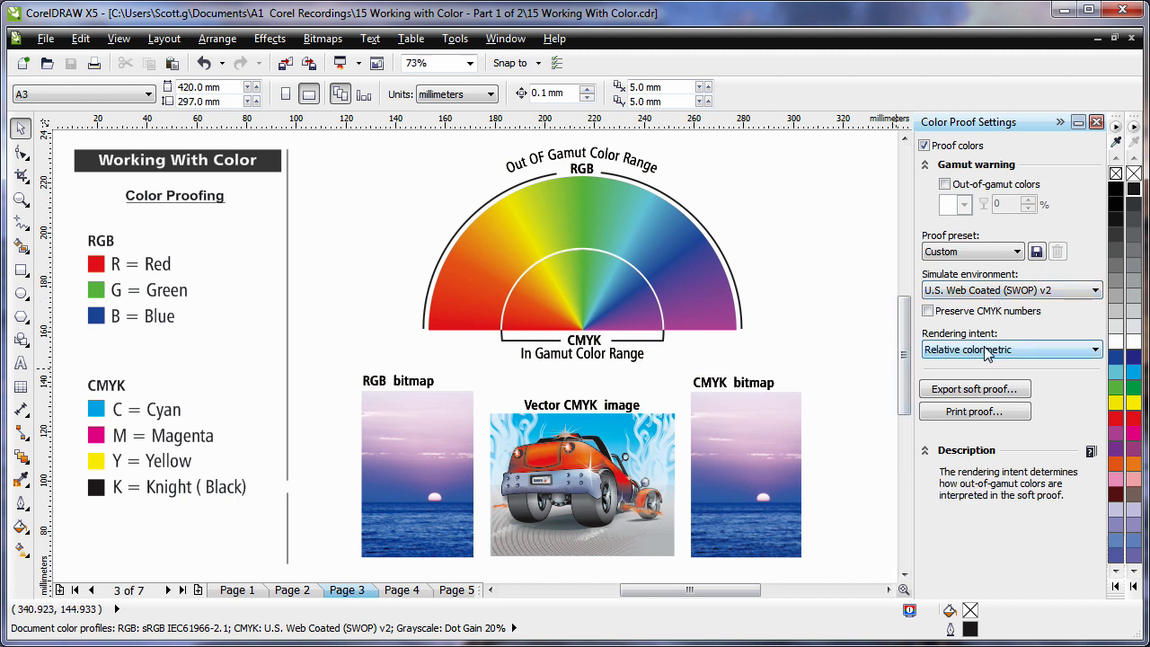
pyautogui.click(1037, 350)
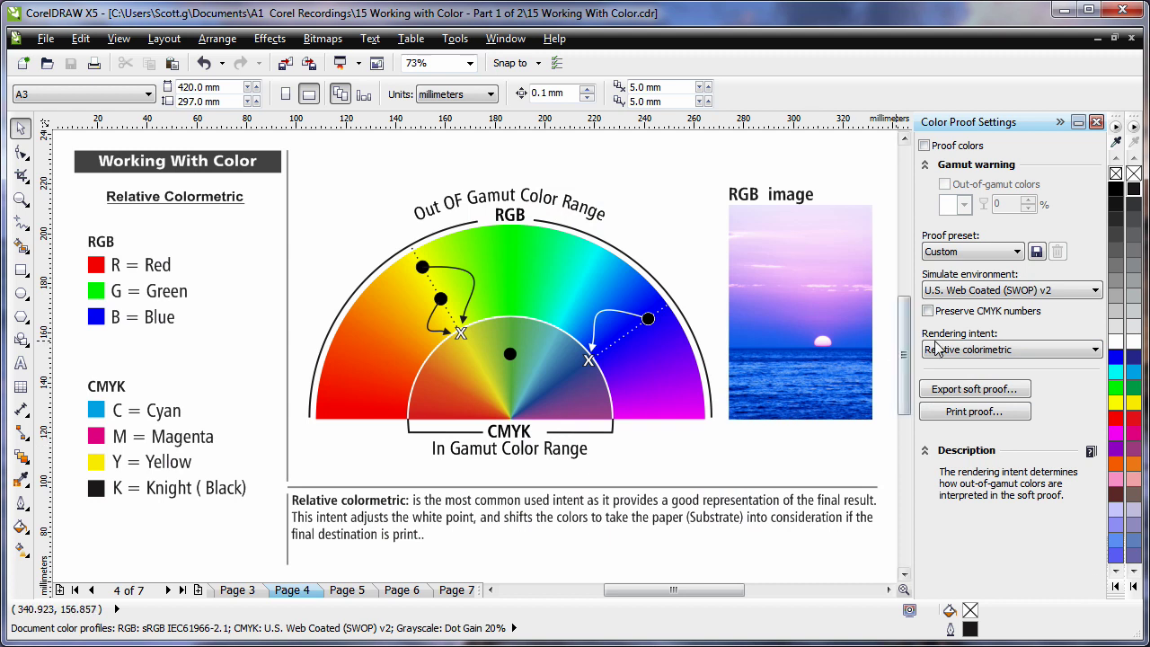
# - Keep Relative colorimetric, proof colours with green out-of-gamut warnings, then return to true colours
pyautogui.click(985, 353)
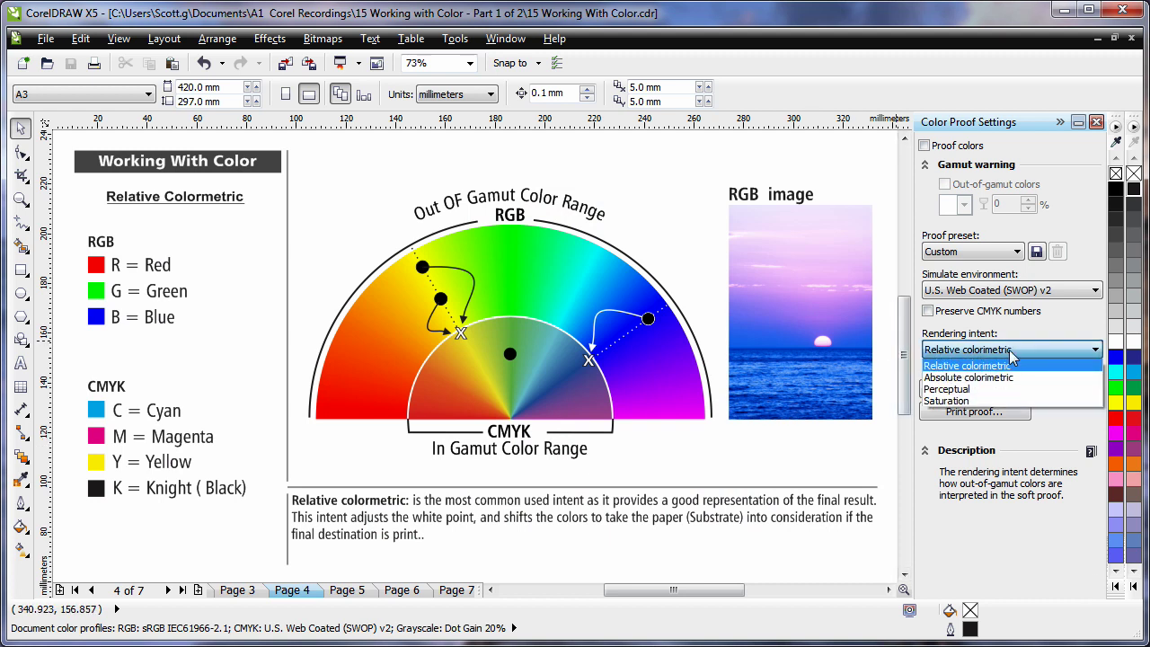
pyautogui.click(1014, 357)
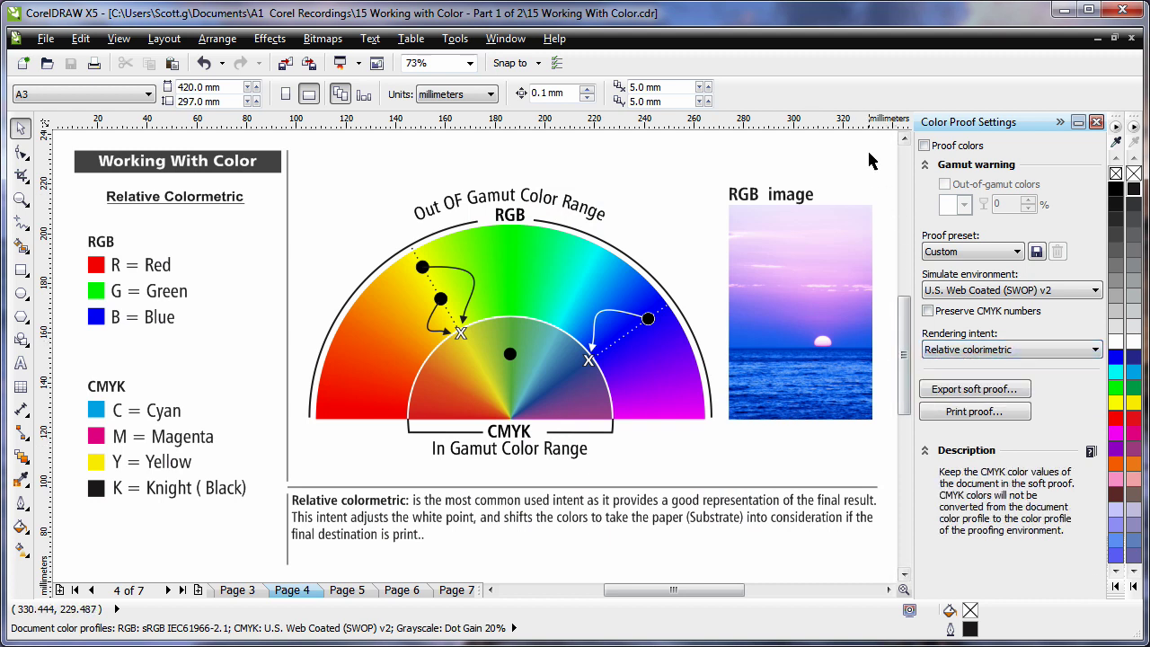
pyautogui.click(925, 147)
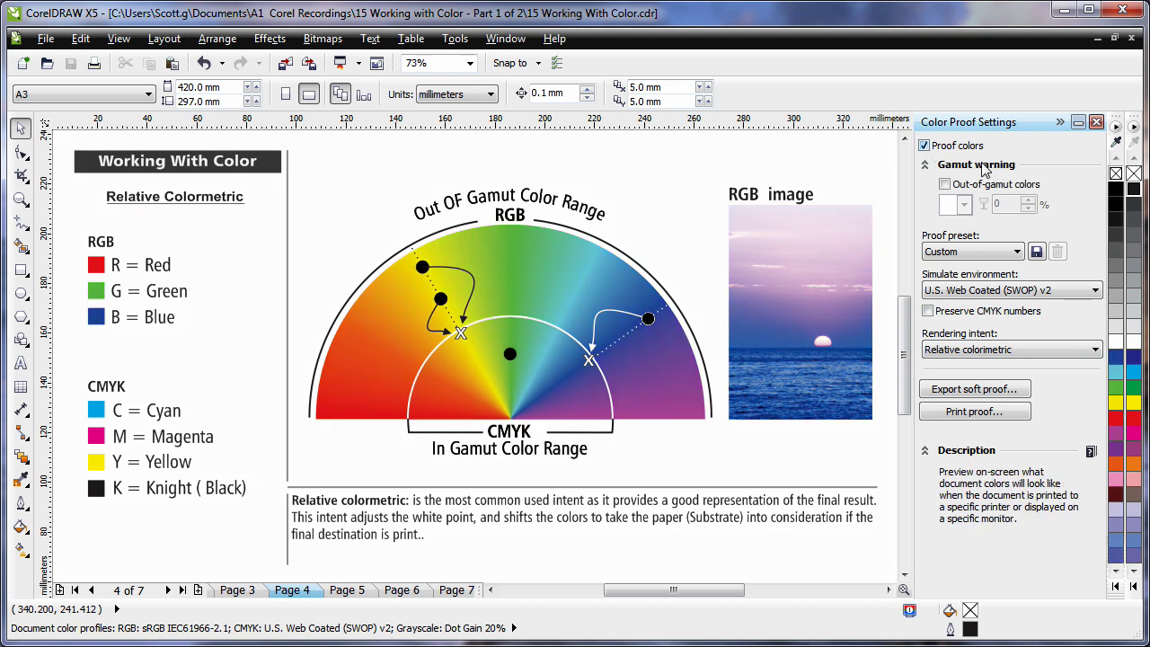
pyautogui.click(945, 185)
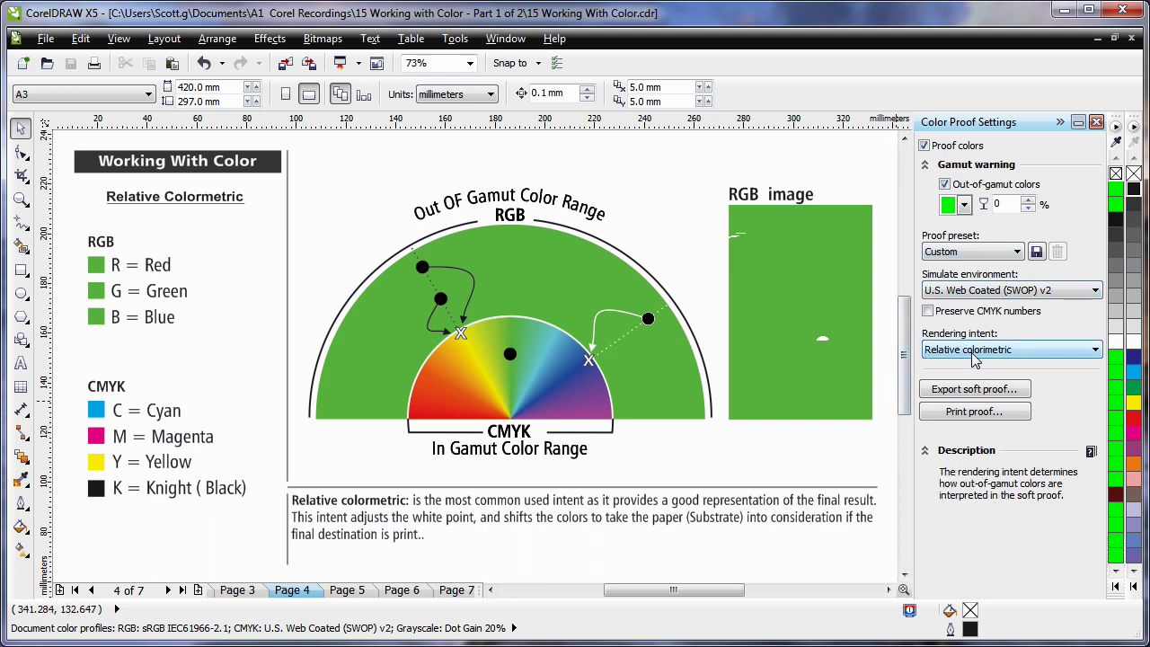
pyautogui.moveTo(1023, 353)
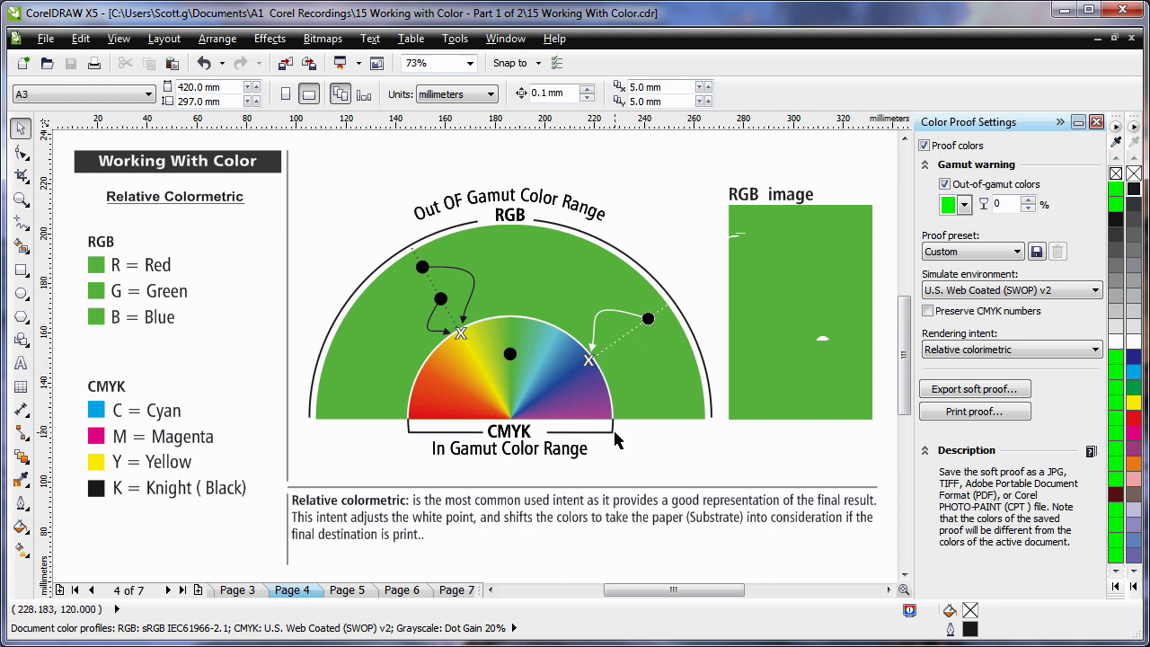
pyautogui.click(945, 184)
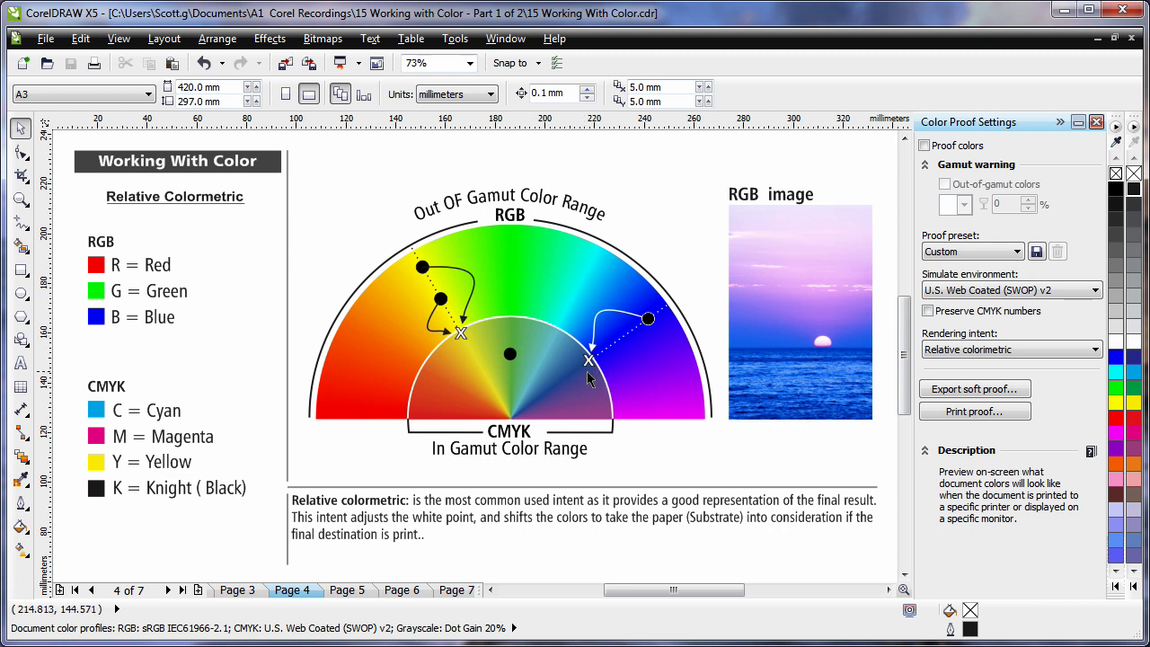
# - Turn proof colors back on to see page 4's duller printed colours
pyautogui.click(925, 146)
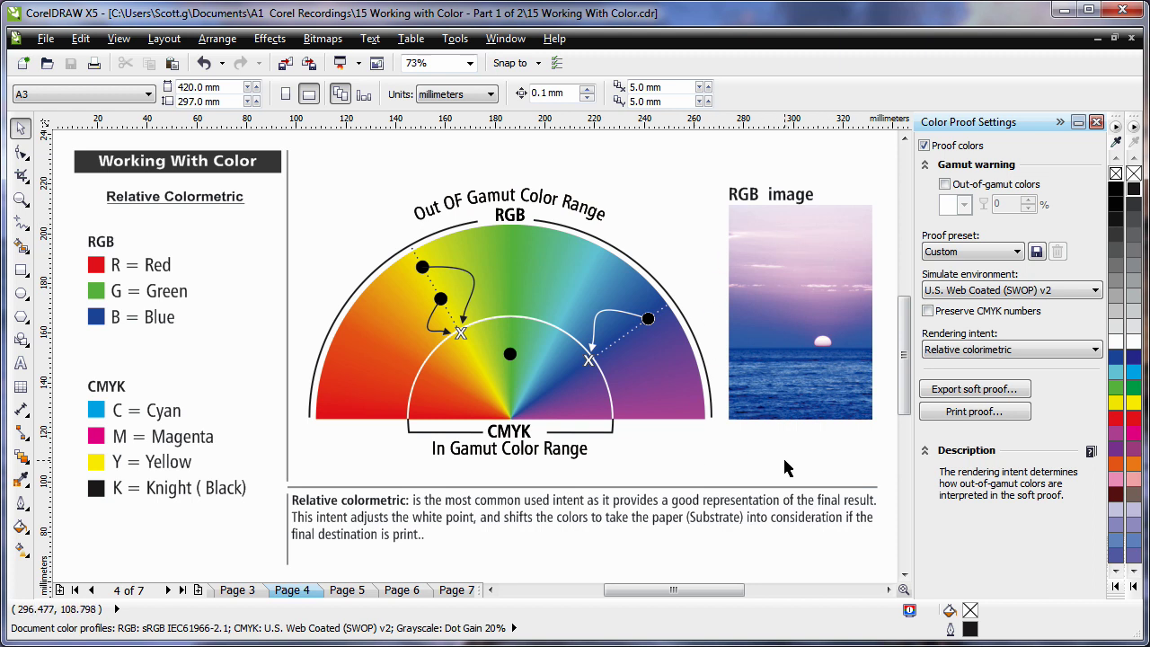
# - On the Absolute Colormetric page, use Absolute colorimetric intent and flag out-of-gamut colours green
pyautogui.press('pagedown')
pyautogui.click(986, 350)
pyautogui.click(1031, 379)
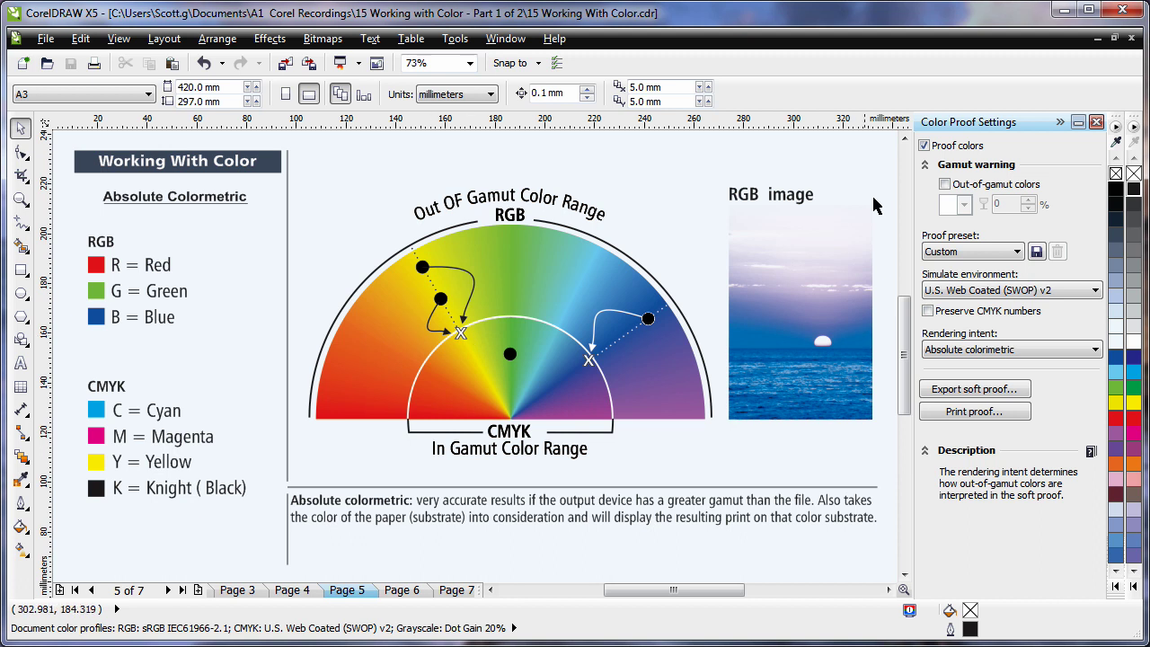
pyautogui.click(945, 185)
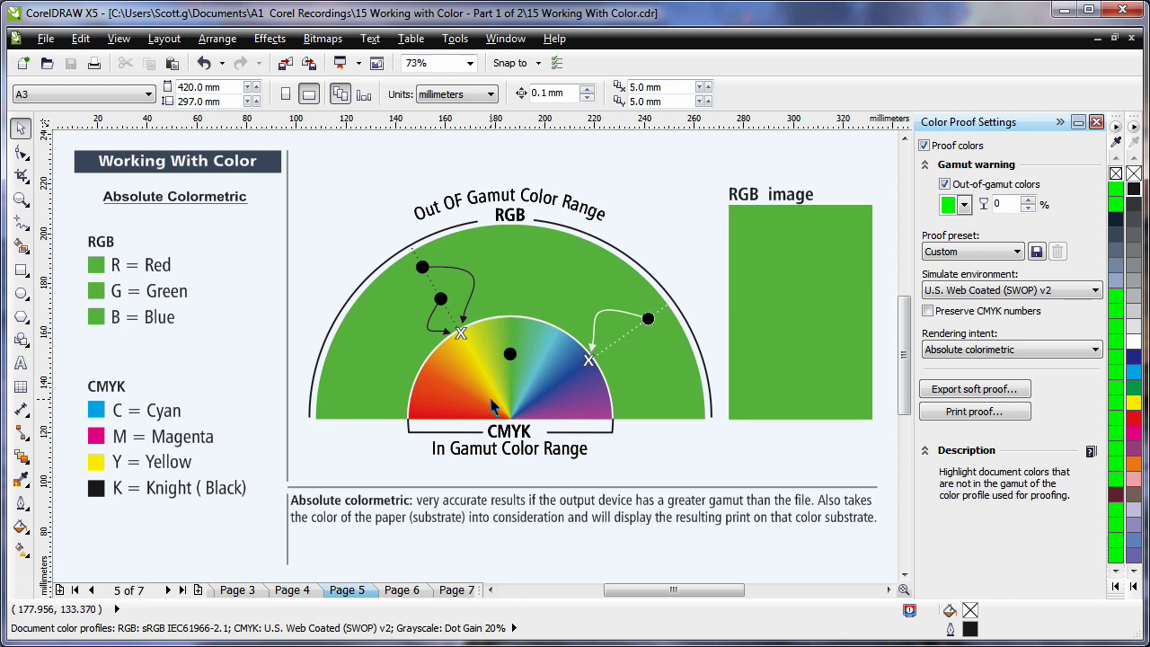
# - Compare with Relative colorimetric, then switch the rendering intent back to Absolute colorimetric
pyautogui.click(966, 352)
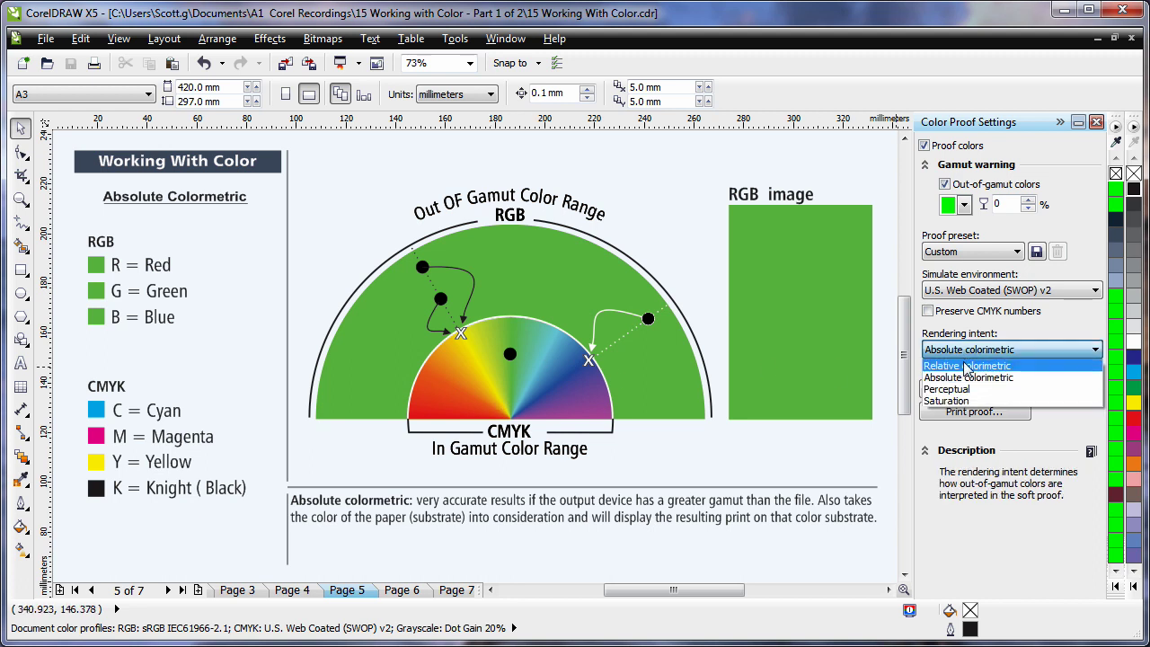
pyautogui.click(966, 366)
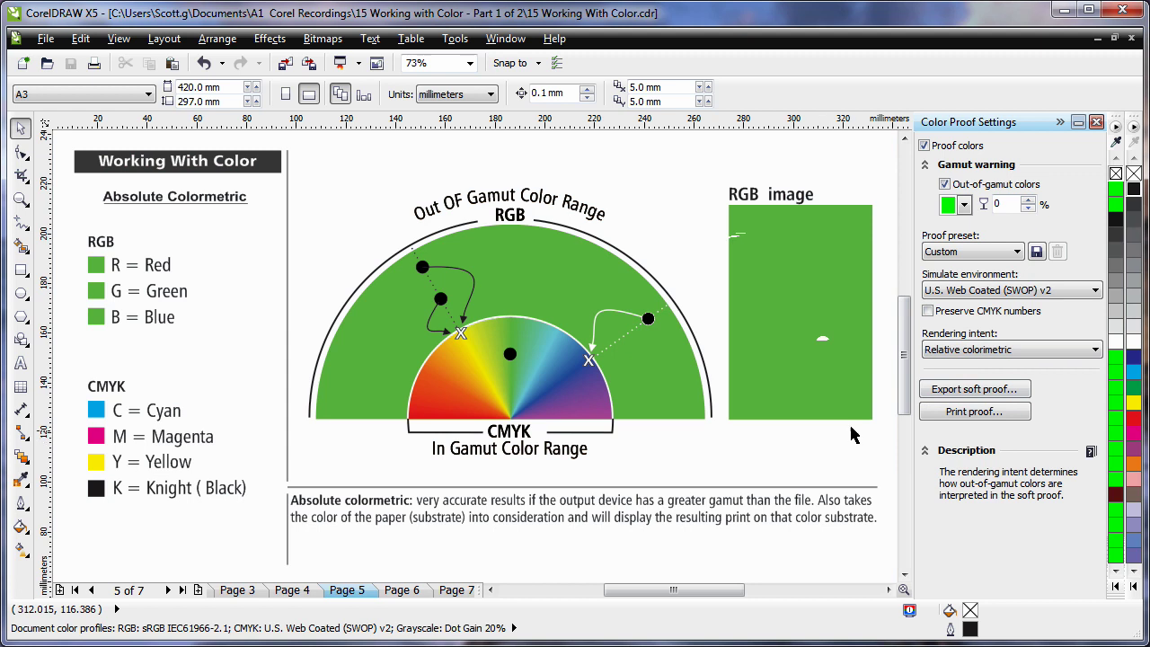
pyautogui.click(975, 351)
pyautogui.click(977, 378)
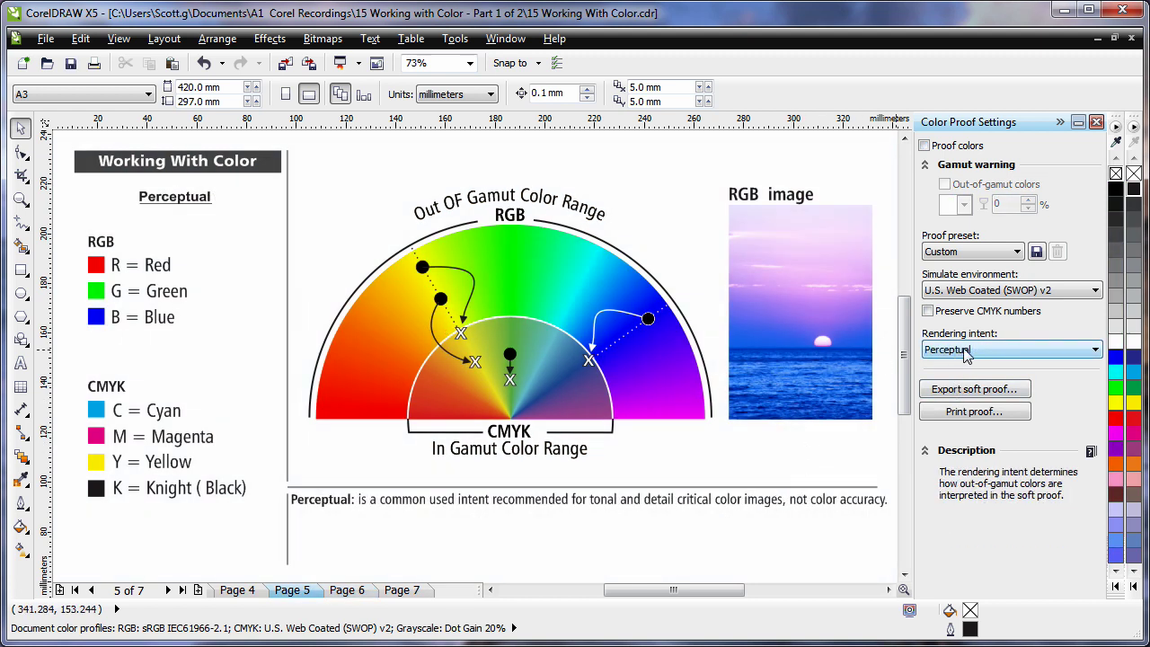
# - Revisit page 4, return, and proof the Perceptual page, toggling the green gamut warning on and off
pyautogui.press('pageup')
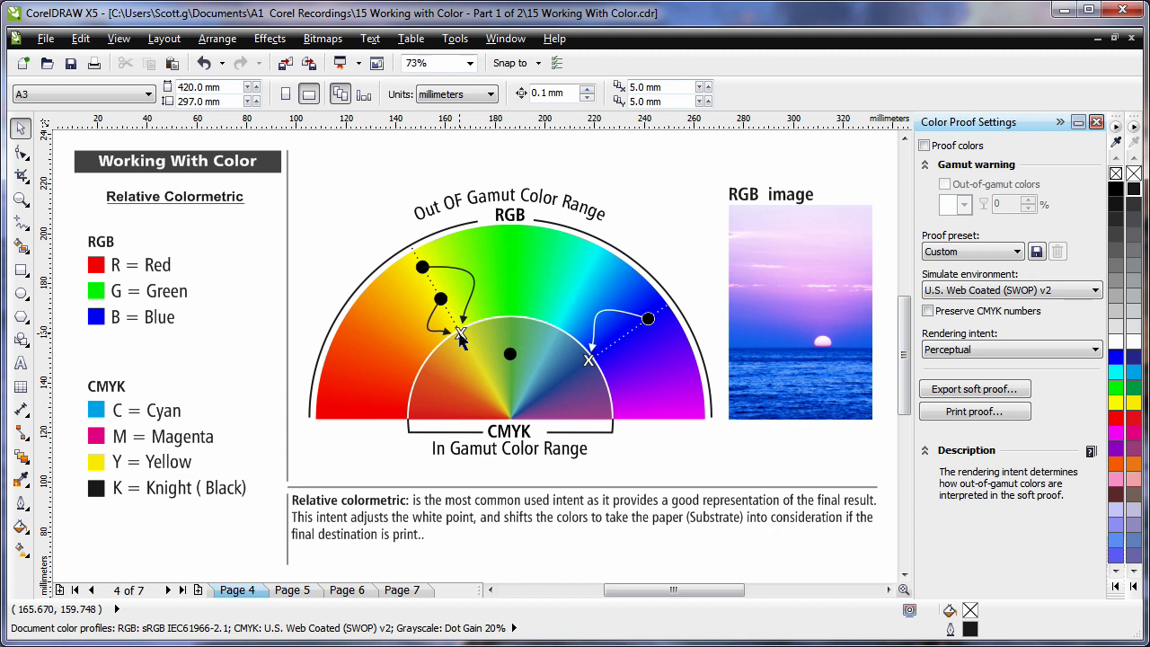
pyautogui.press('pagedown')
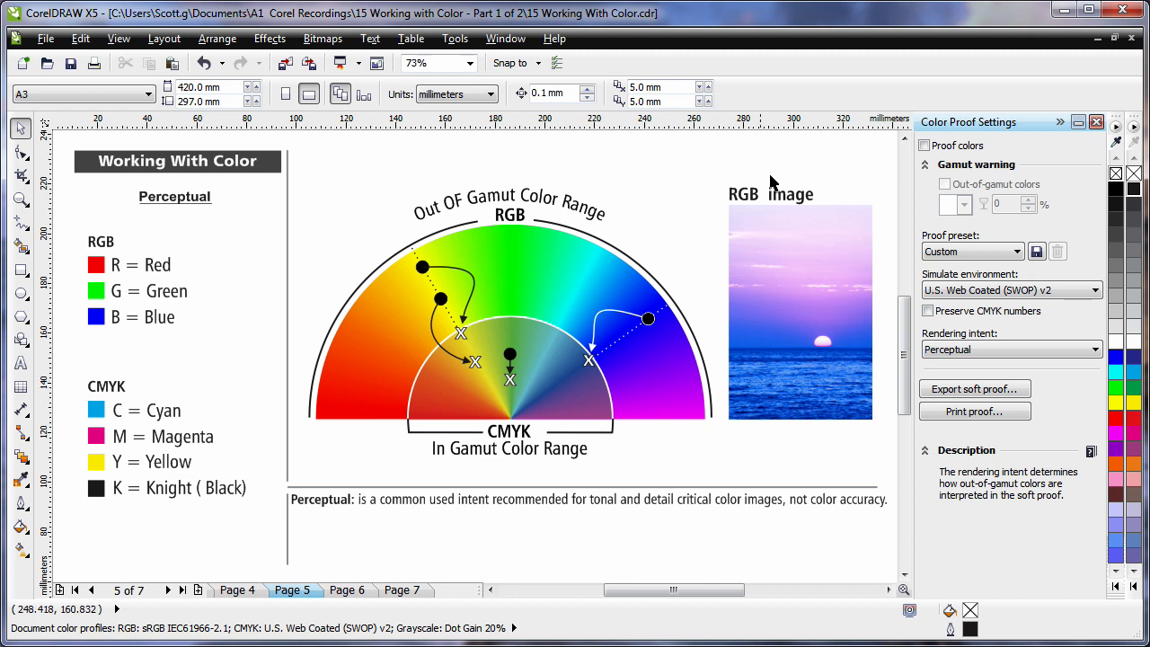
pyautogui.click(925, 145)
pyautogui.click(945, 184)
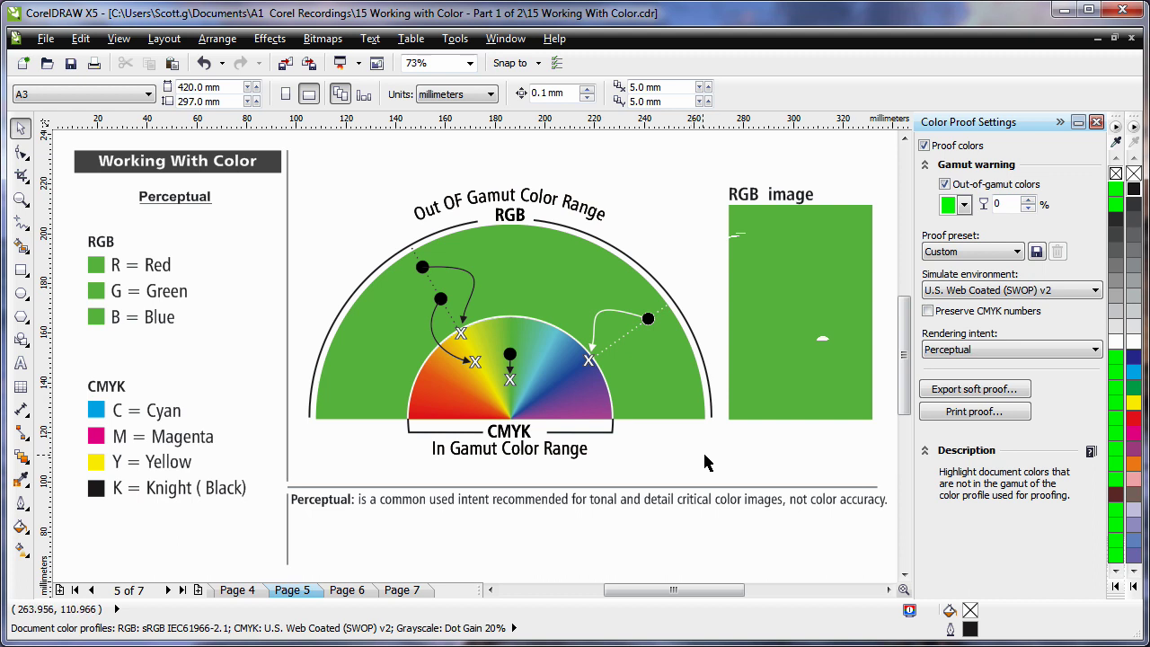
pyautogui.click(945, 185)
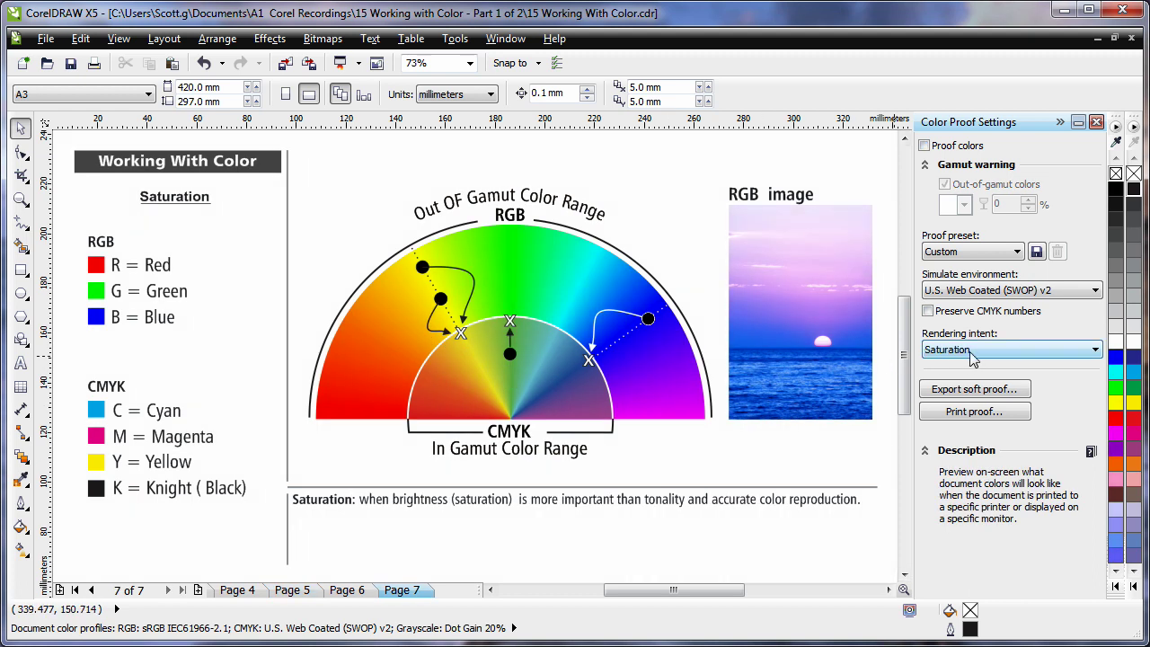
# - Turn on proof colors to soft-proof the Saturation page
pyautogui.moveTo(974, 358)
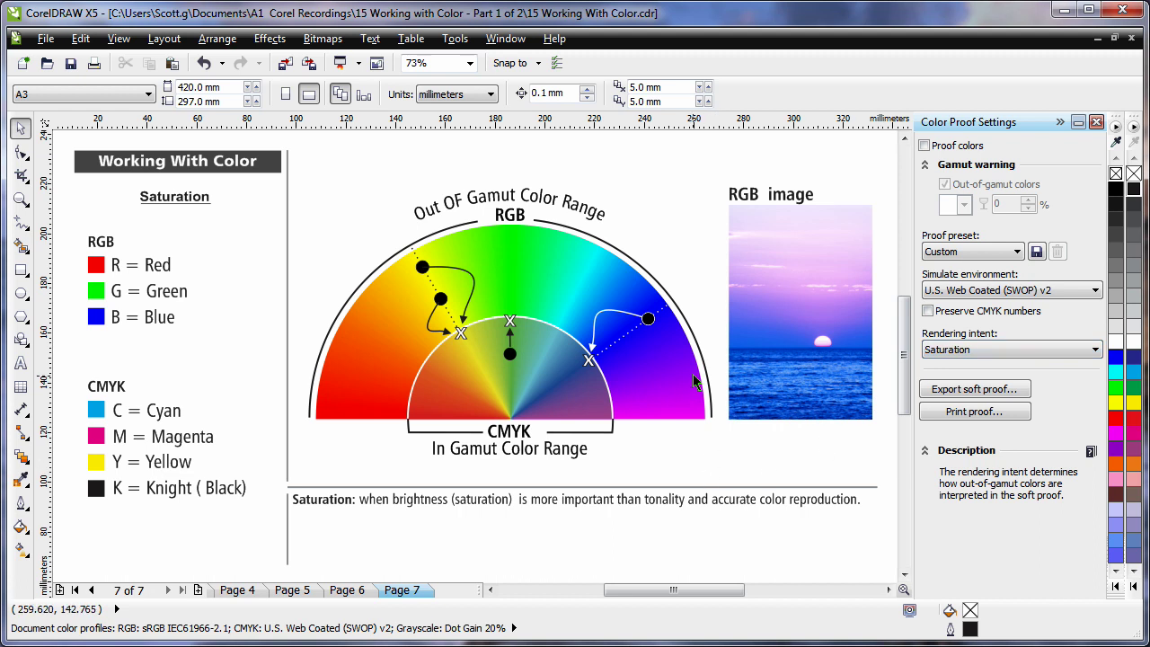
pyautogui.click(925, 145)
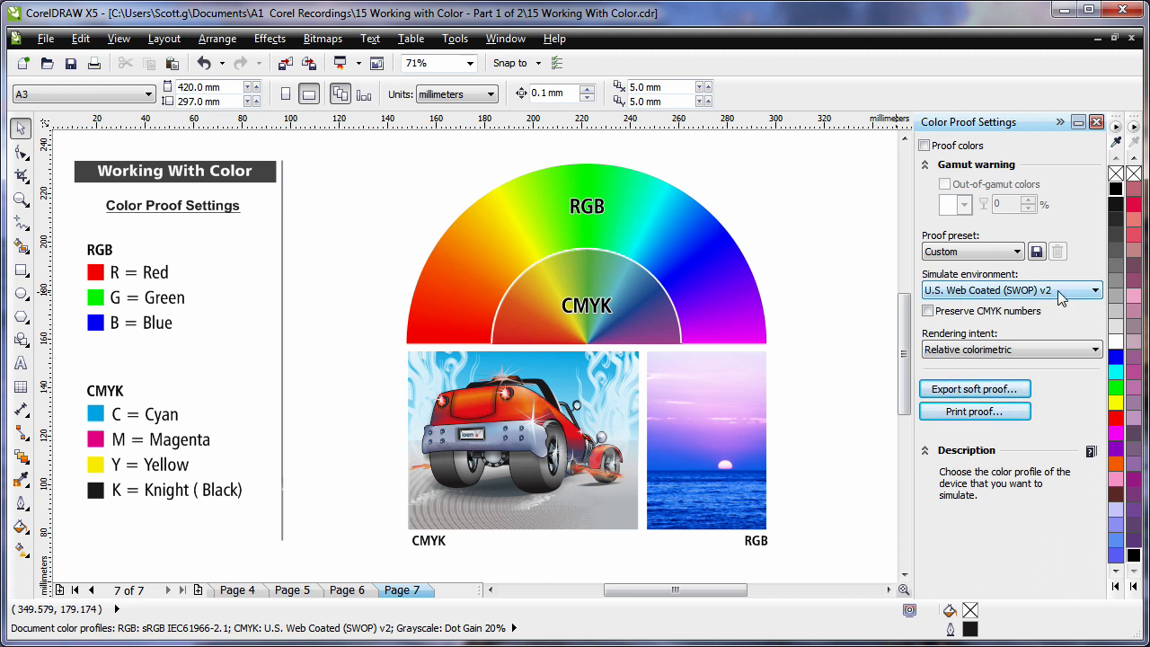
# - Simulate the Japan Color 2002 Newspaper profile with proof colors on
pyautogui.click(1097, 293)
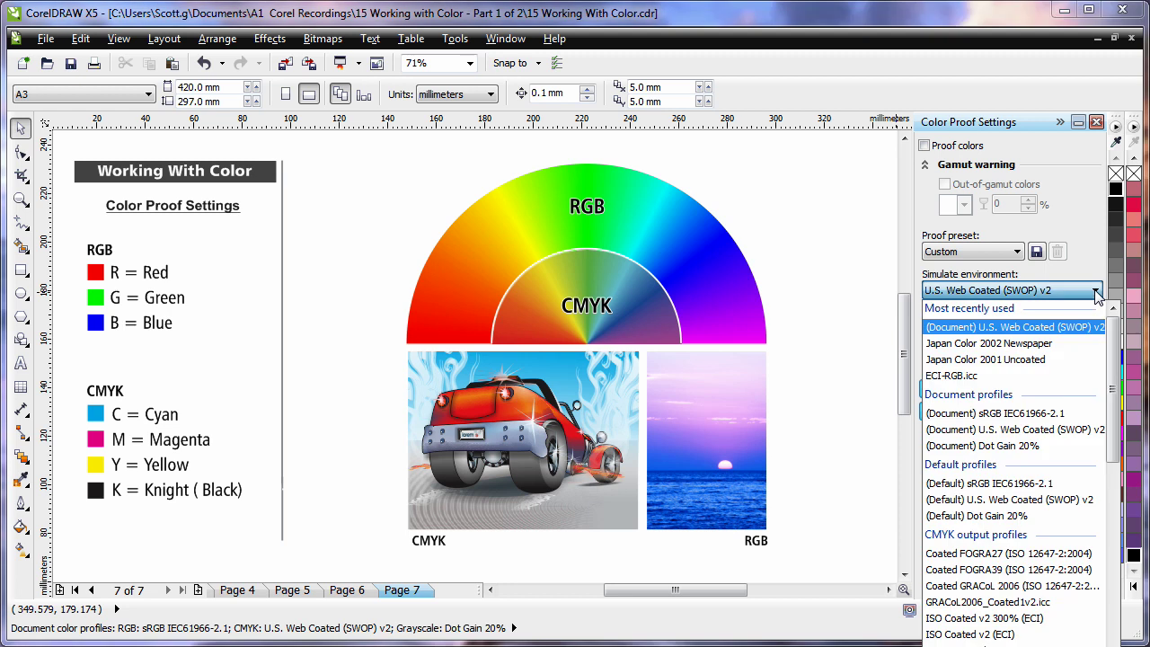
pyautogui.click(1045, 344)
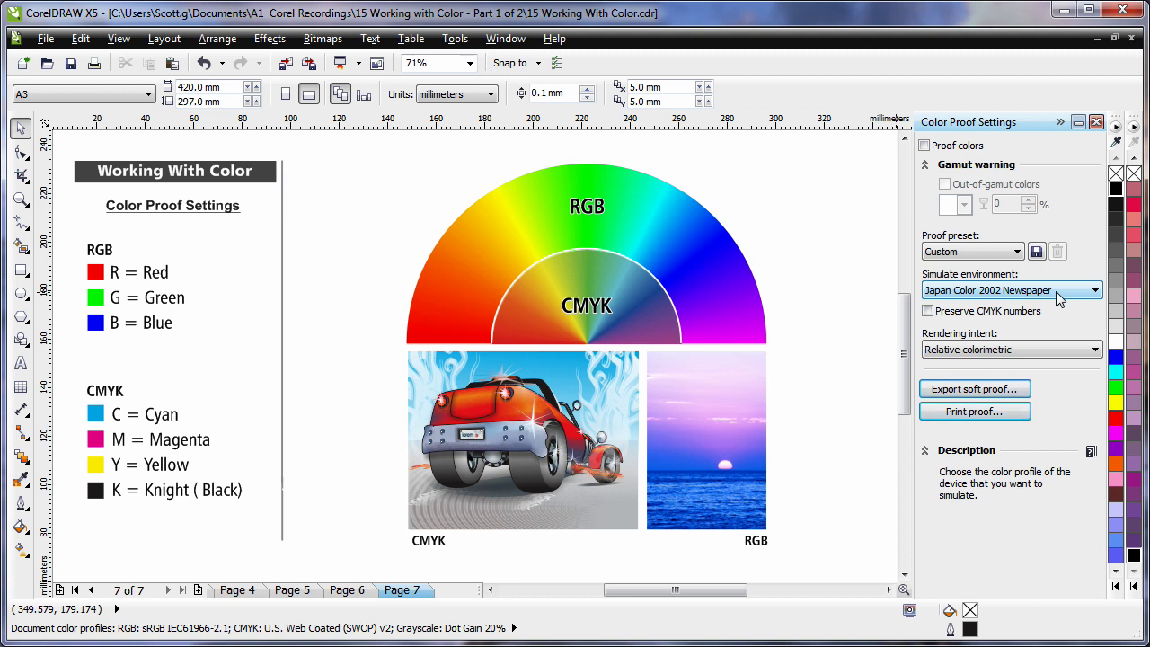
pyautogui.click(925, 146)
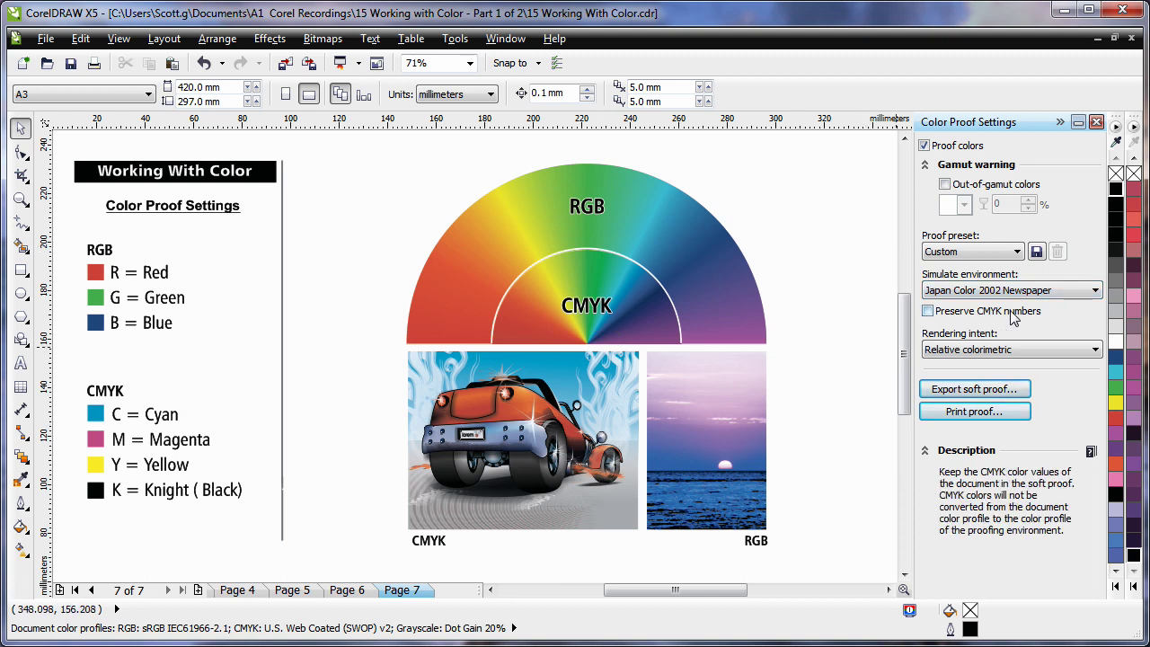
# - Toggle Preserve CMYK numbers, then simulate the document's U.S. Web Coated (SWOP) v2 profile
pyautogui.click(928, 311)
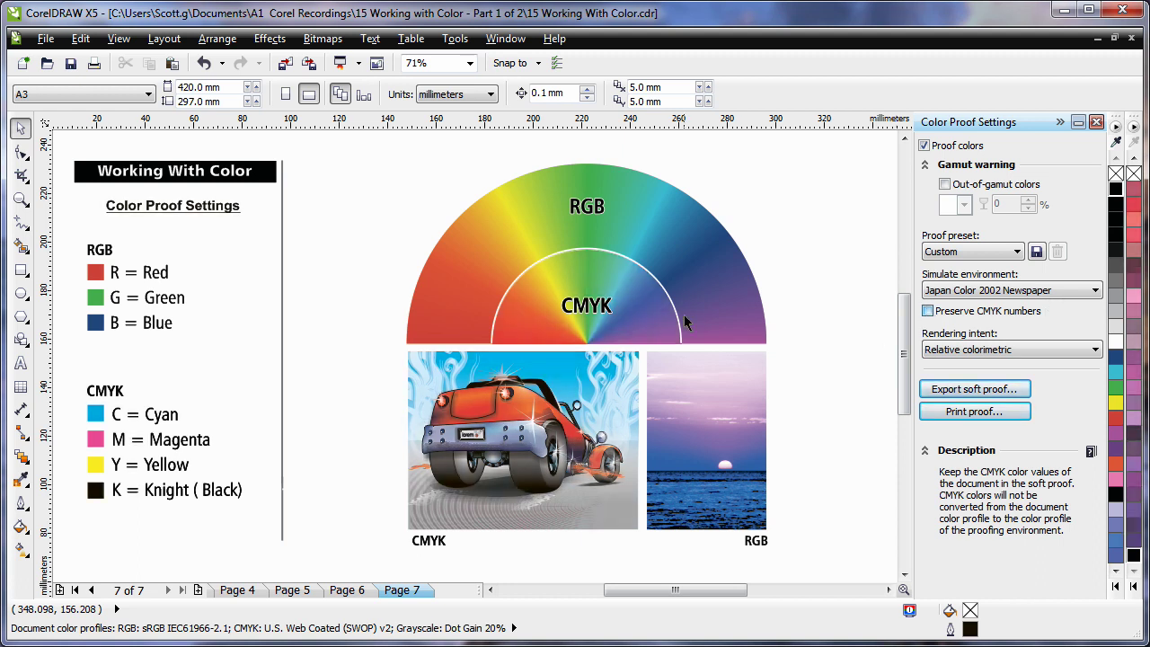
pyautogui.click(929, 311)
pyautogui.click(1077, 290)
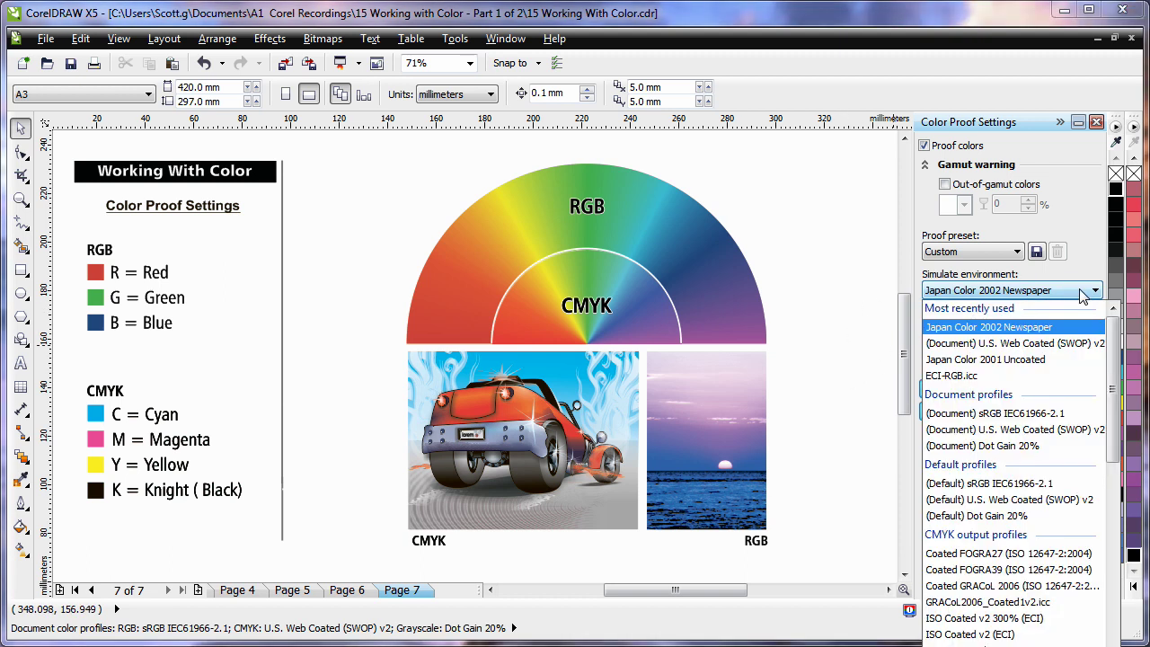
pyautogui.click(1048, 343)
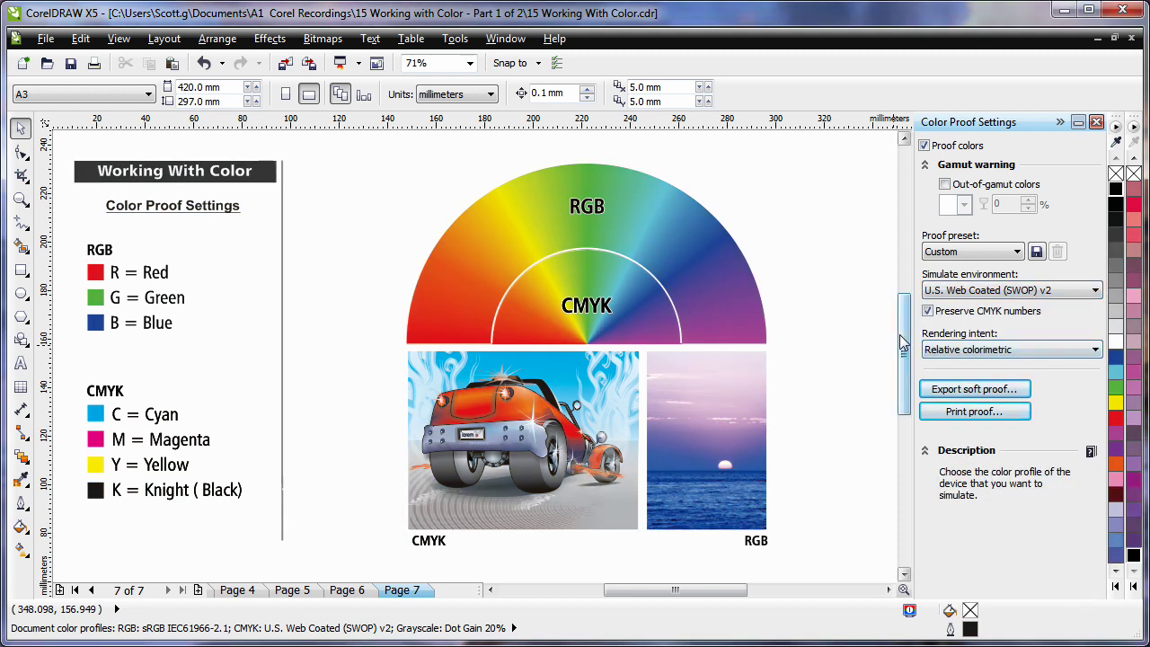
# - Export the soft proof as '15 Working With Color.pdf' using the color proof settings
pyautogui.click(1013, 395)
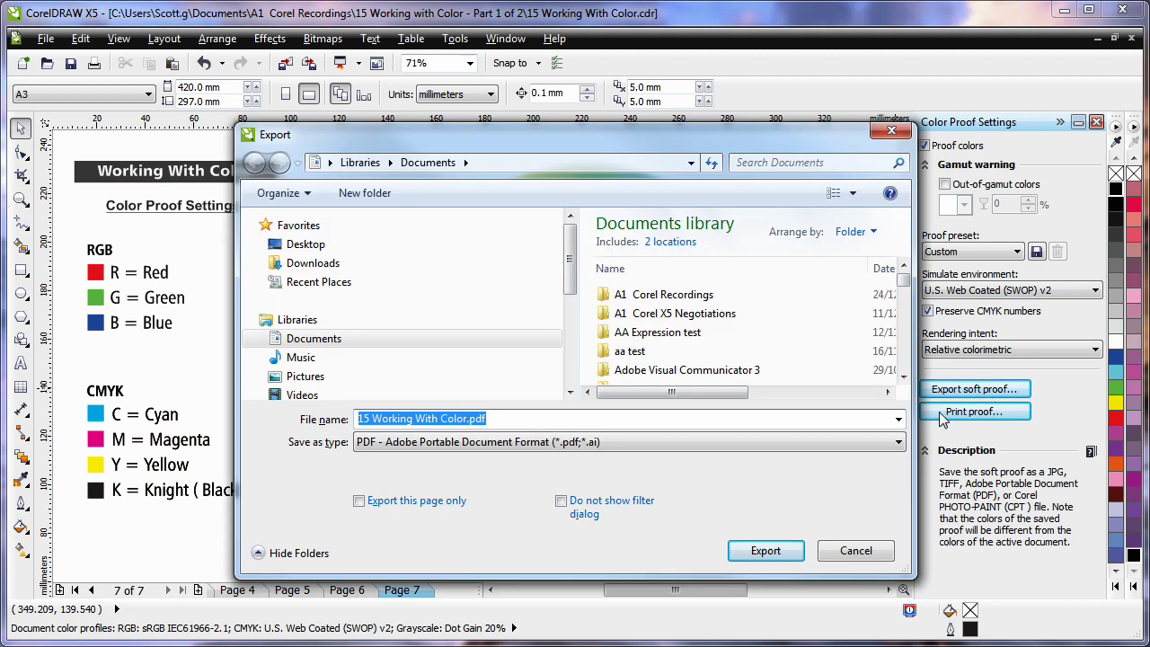
pyautogui.click(742, 442)
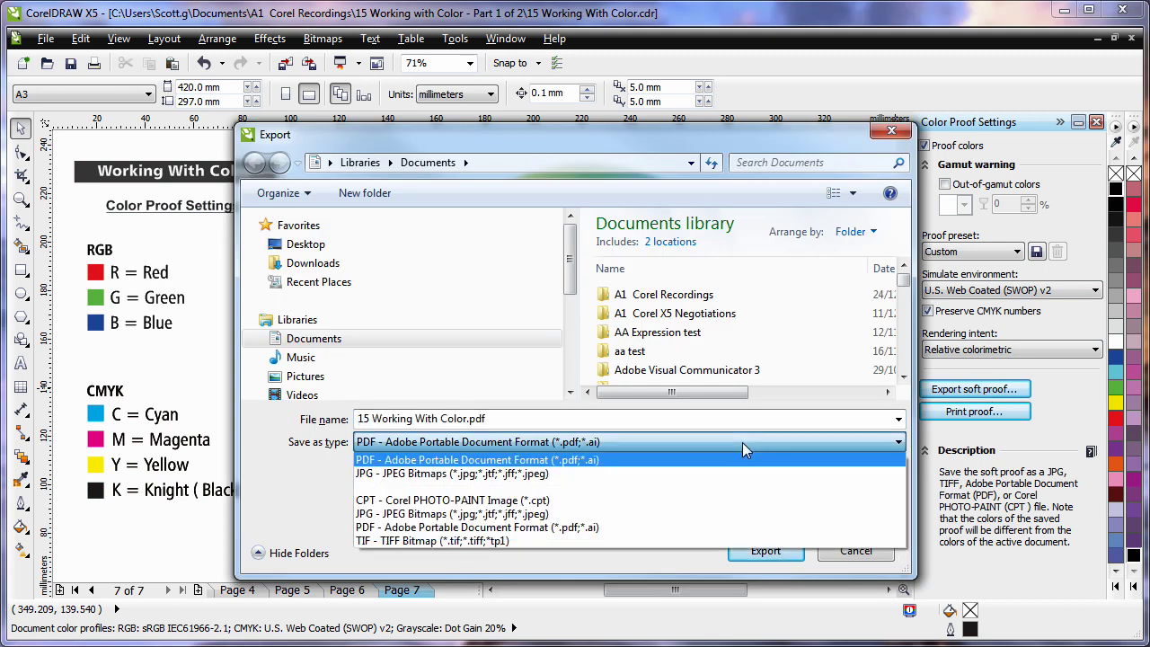
pyautogui.click(485, 460)
pyautogui.click(760, 551)
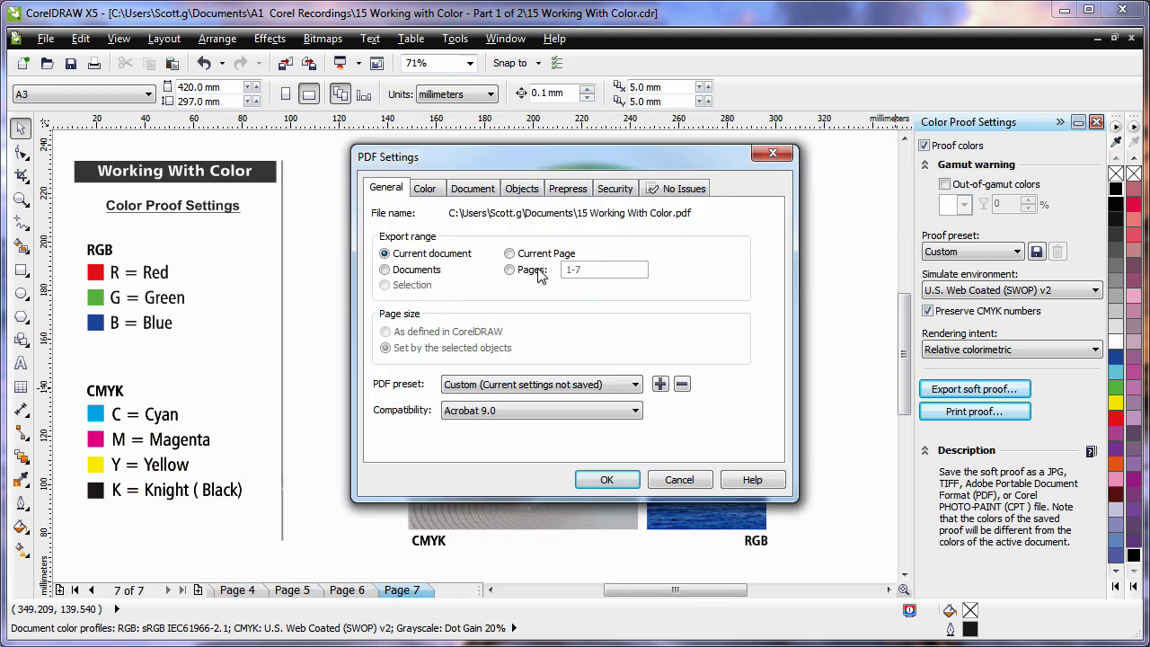
pyautogui.click(426, 189)
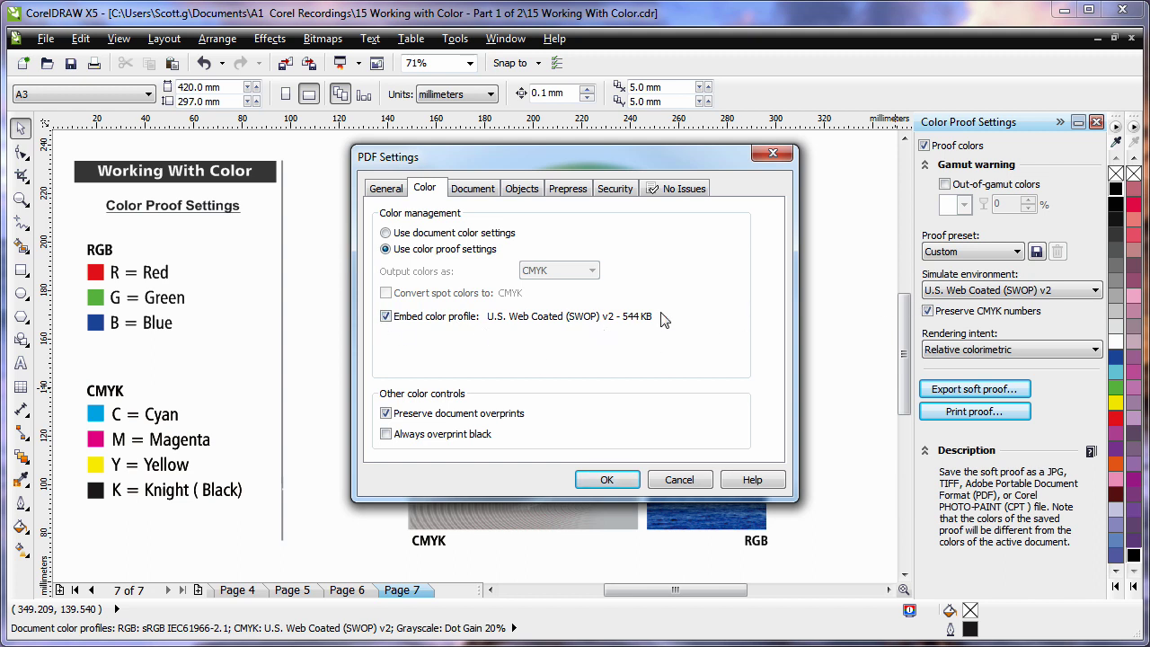
pyautogui.click(386, 234)
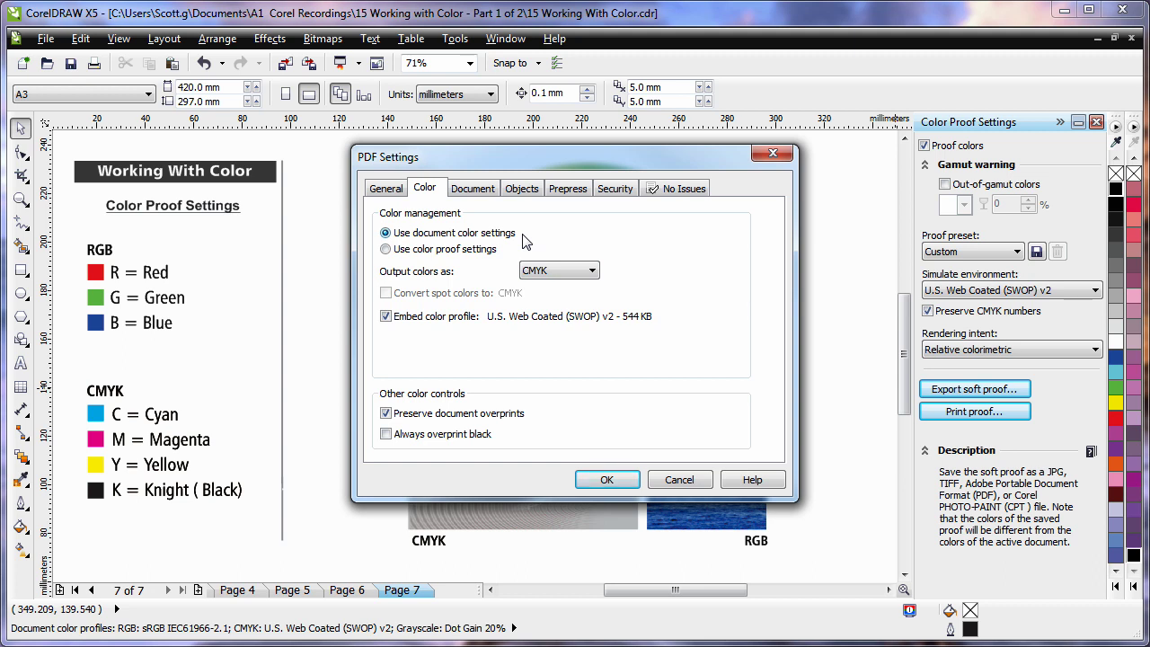
pyautogui.click(385, 249)
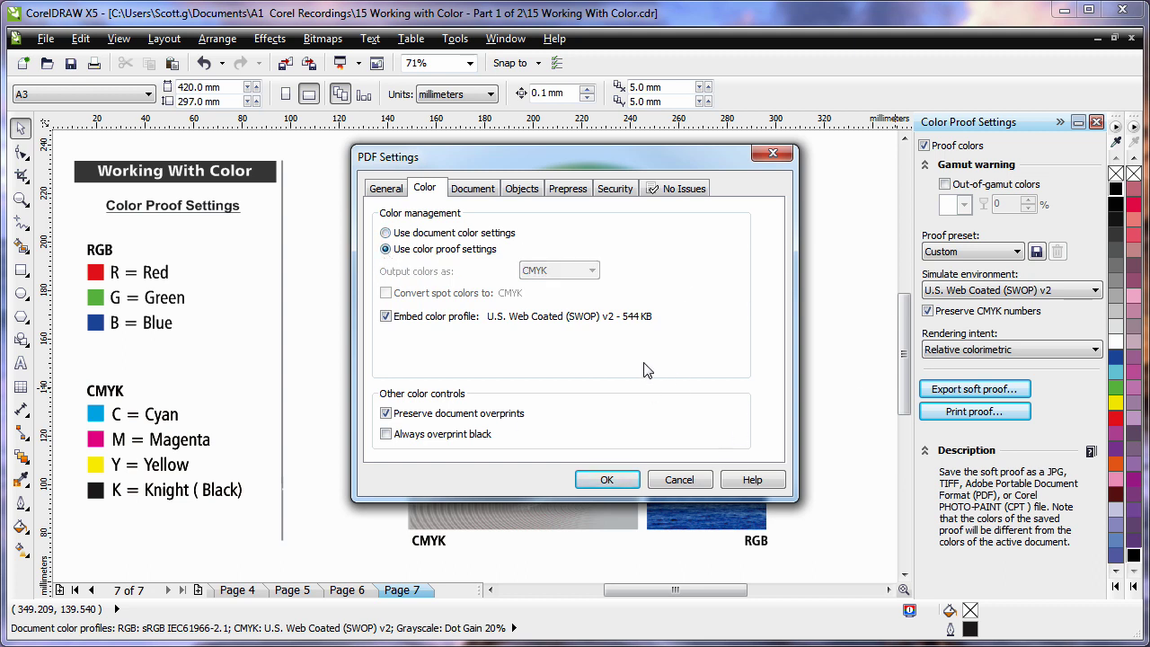
pyautogui.click(608, 480)
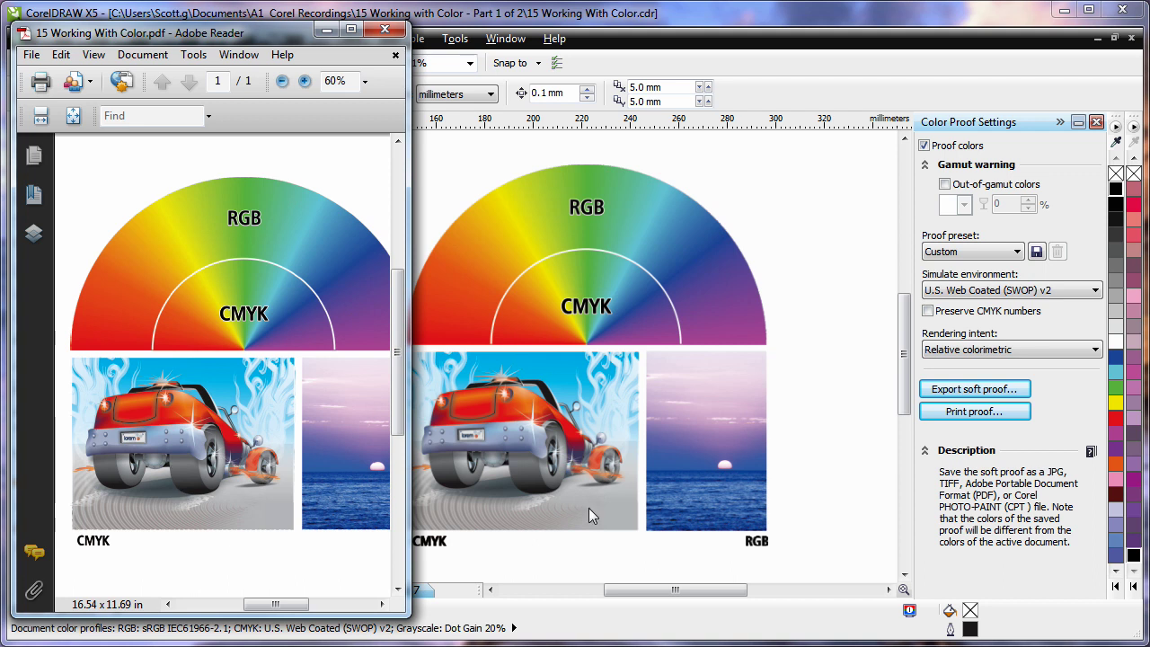
# - Close the exported PDF in Adobe Reader to return to CorelDRAW
pyautogui.click(385, 31)
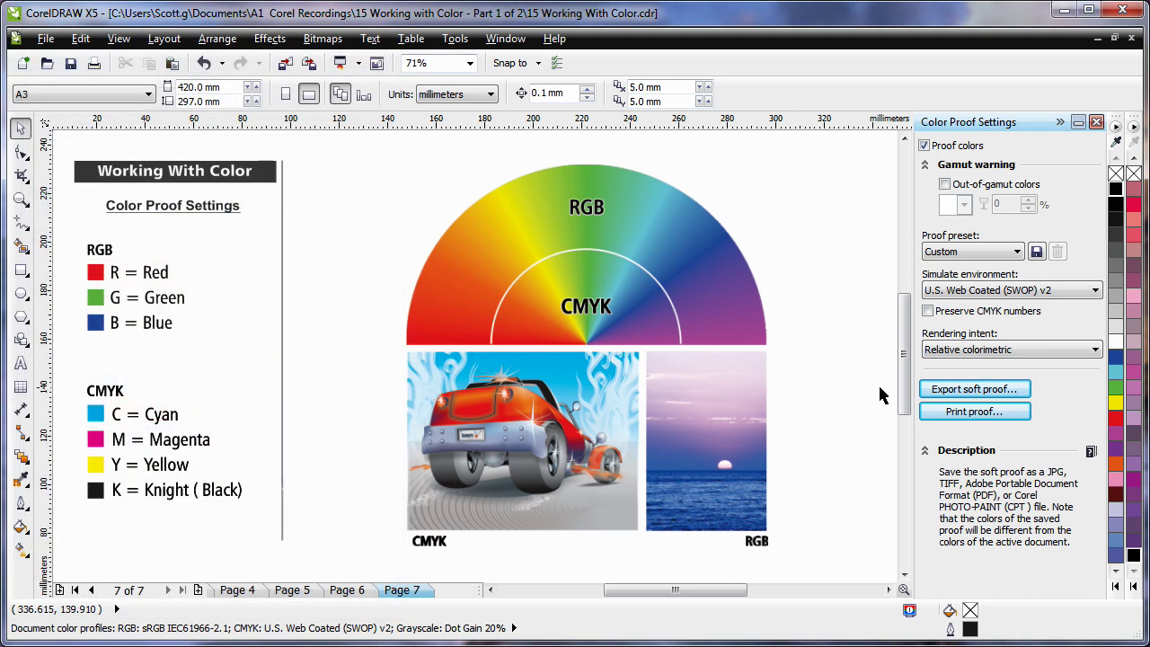
pyautogui.click(982, 389)
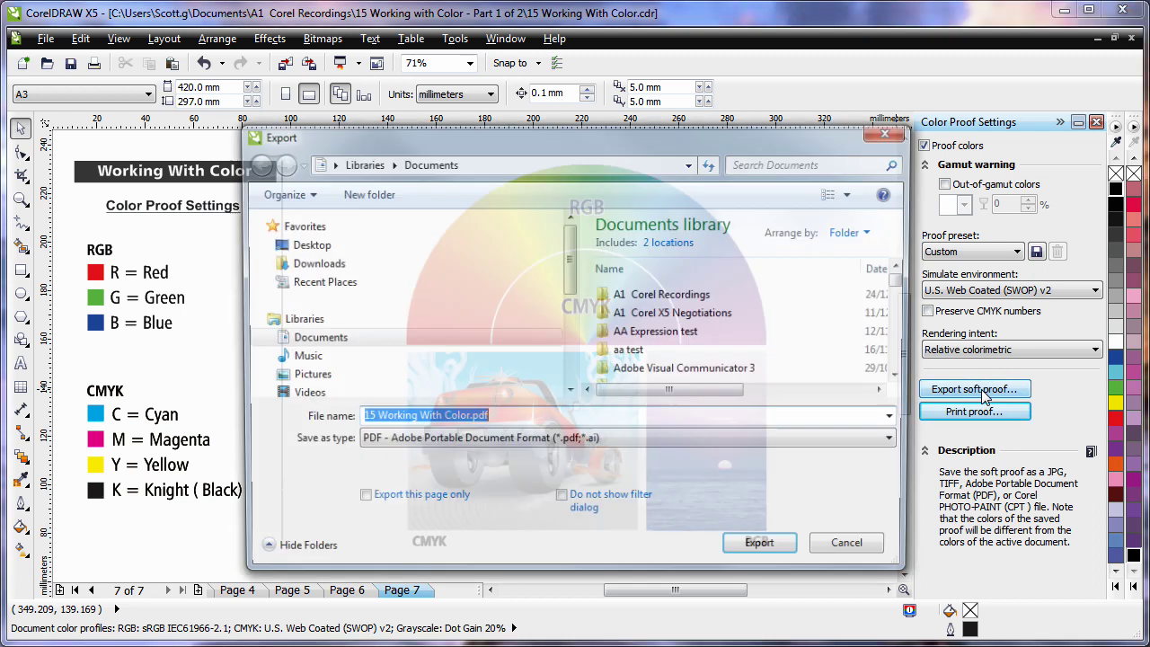
pyautogui.click(512, 442)
pyautogui.click(423, 494)
pyautogui.click(766, 551)
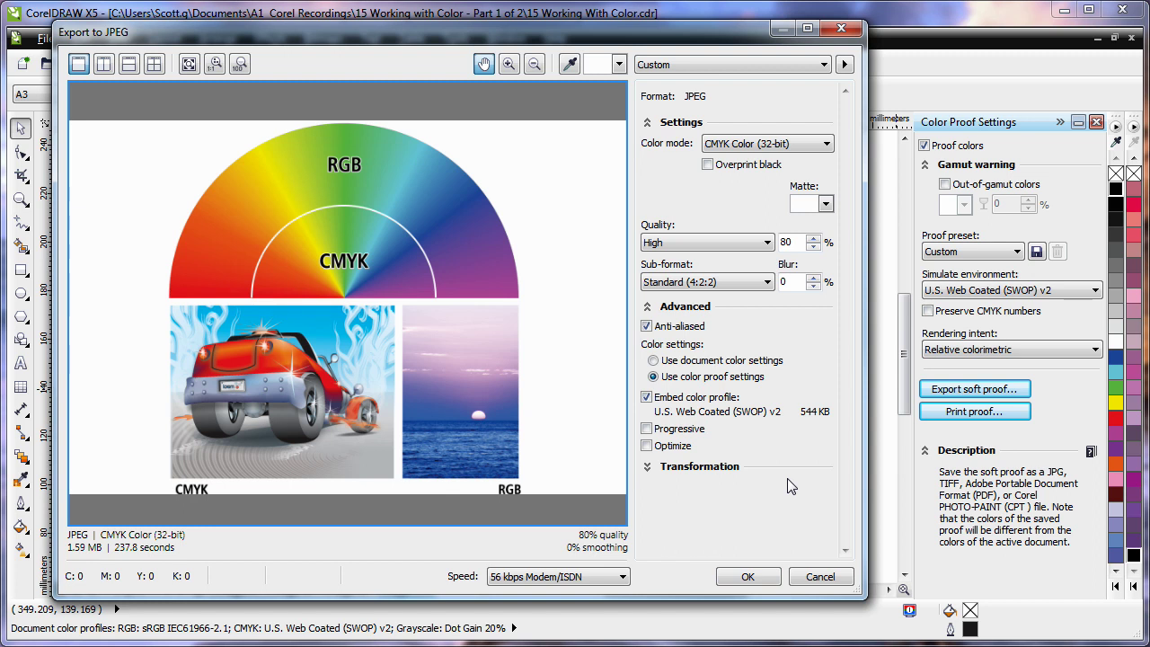
pyautogui.click(821, 578)
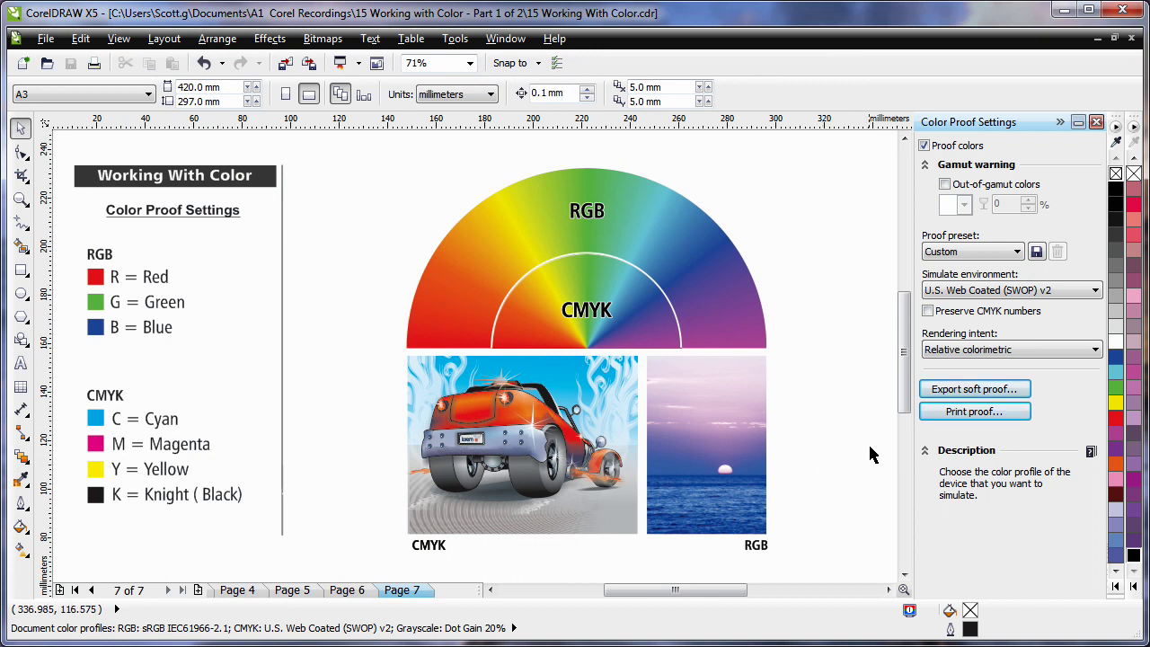
# - Open the Print proof settings, try separations versus composite, and keep composite printing
pyautogui.click(973, 411)
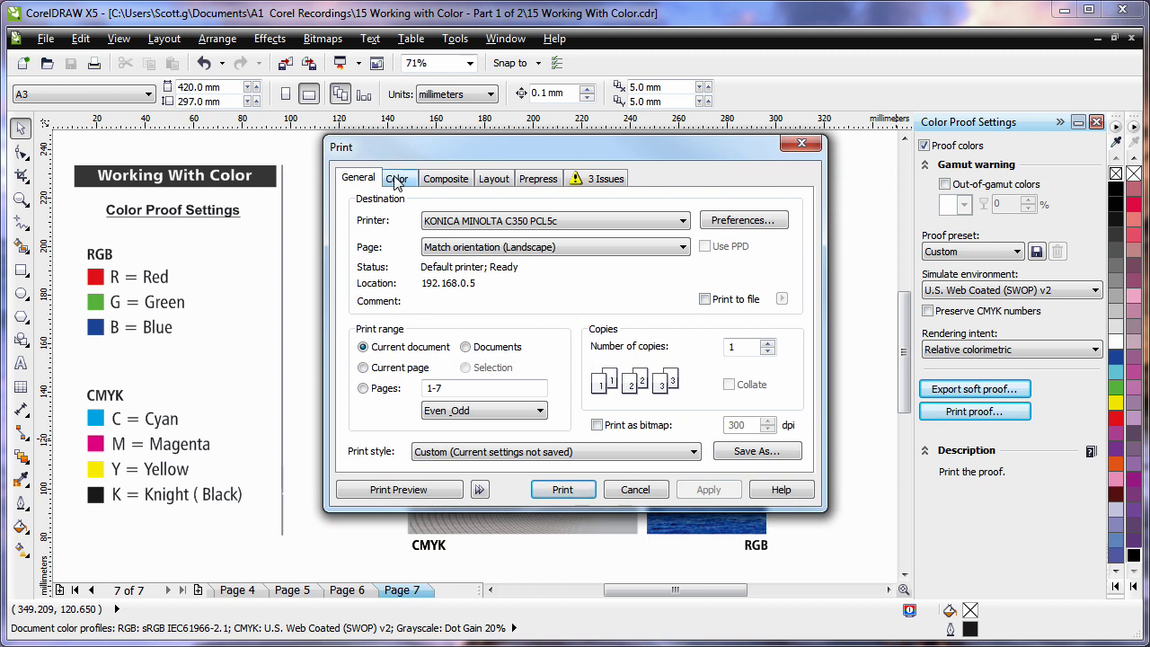
pyautogui.click(400, 181)
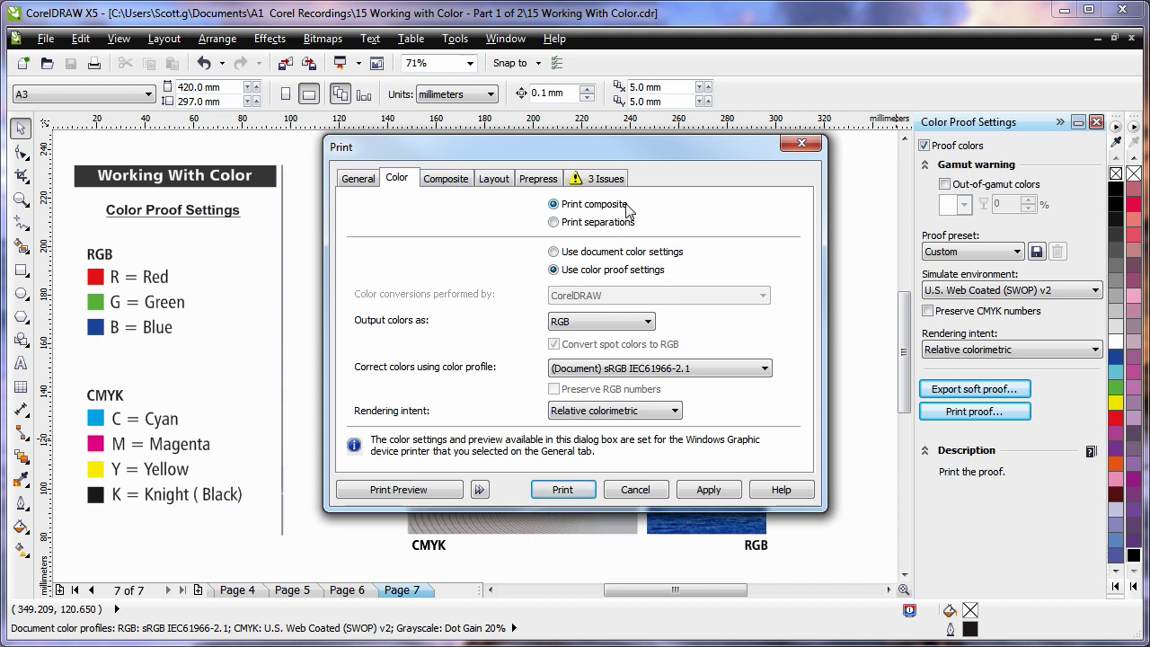
pyautogui.click(554, 223)
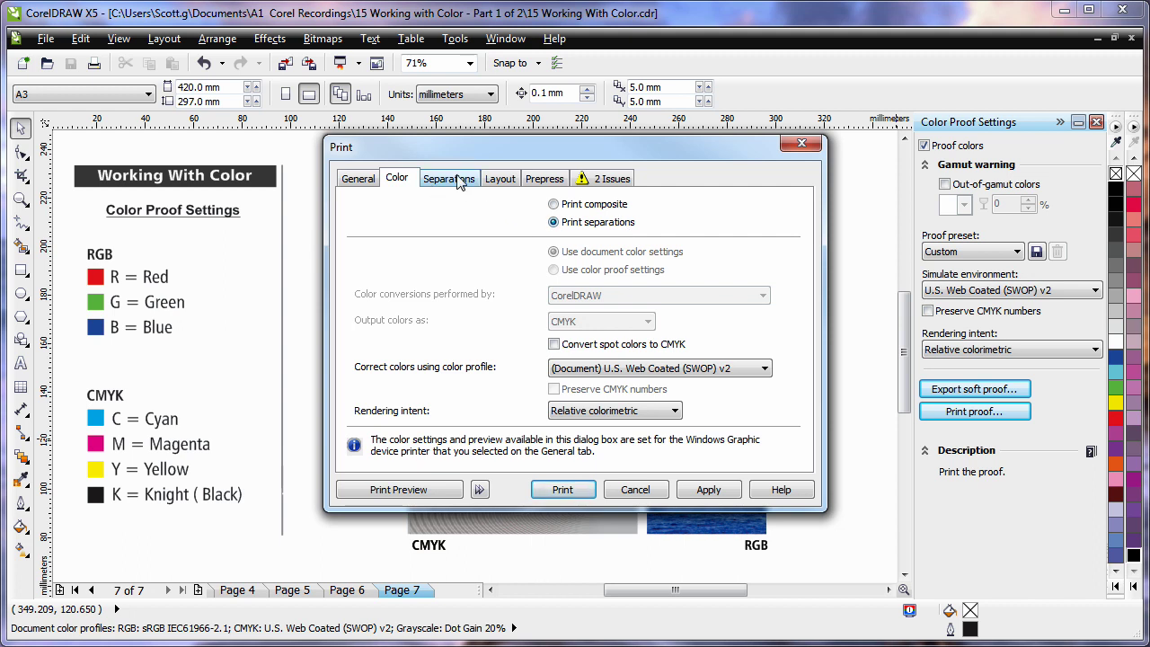
pyautogui.click(555, 206)
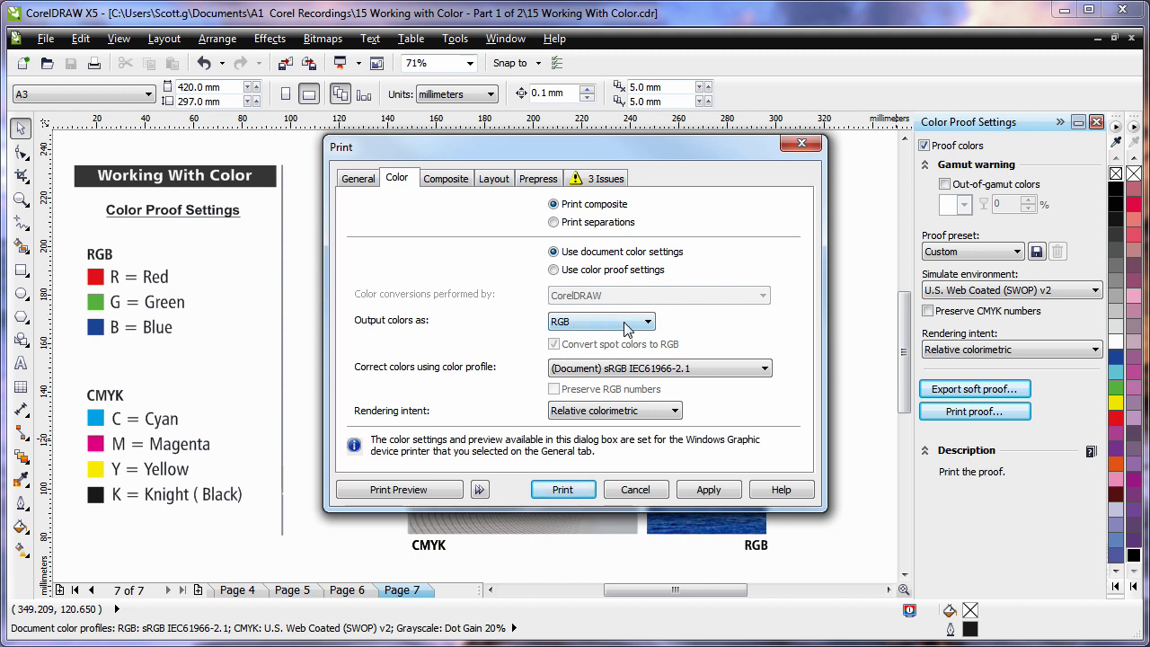
pyautogui.click(361, 179)
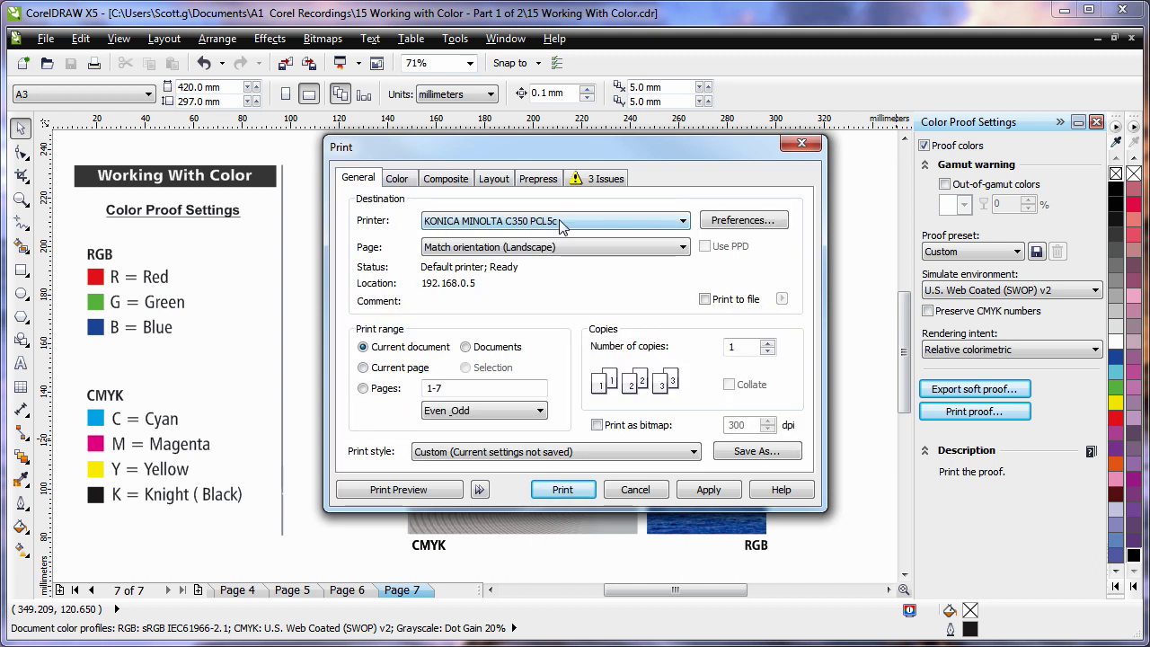
pyautogui.click(401, 182)
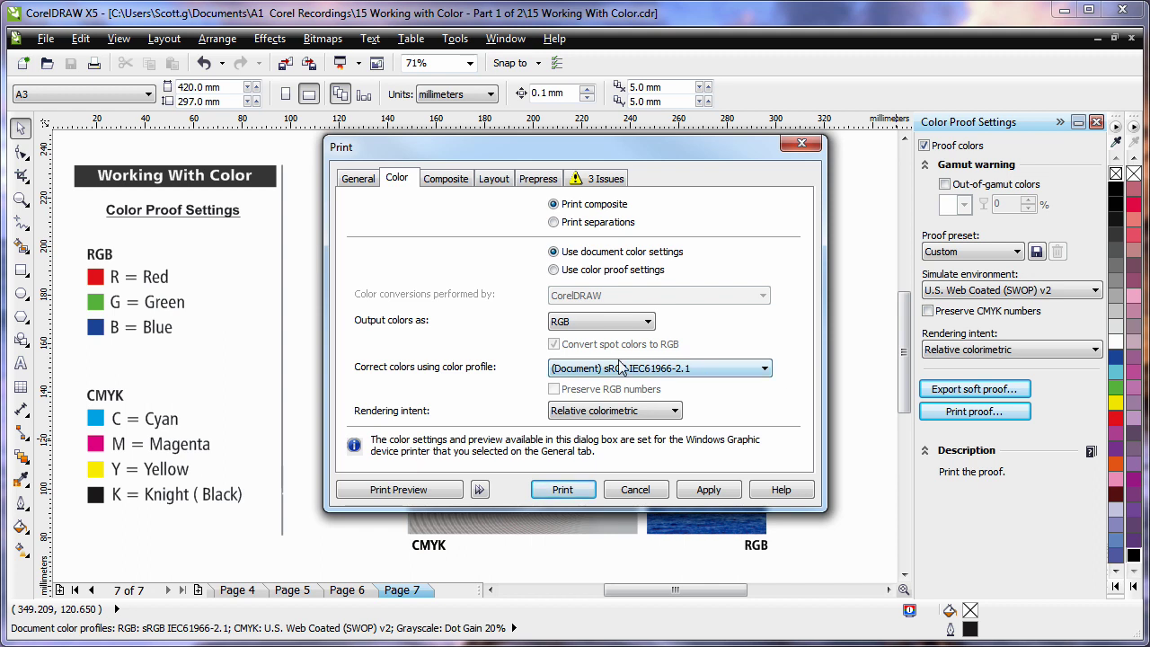
pyautogui.click(765, 370)
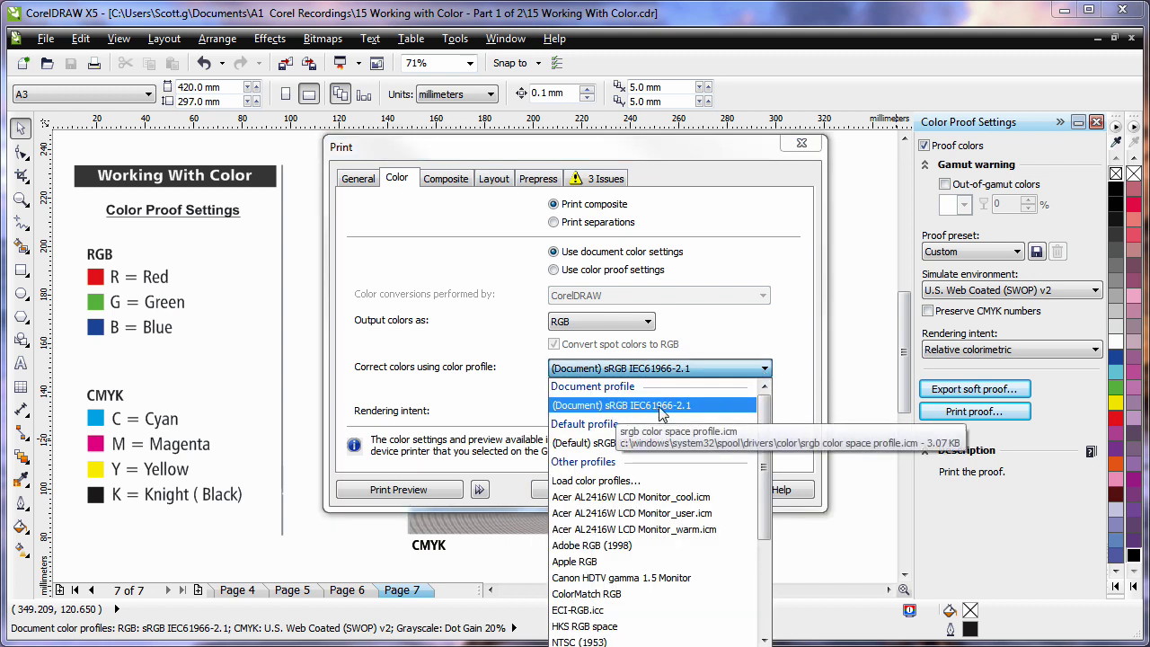
pyautogui.click(800, 409)
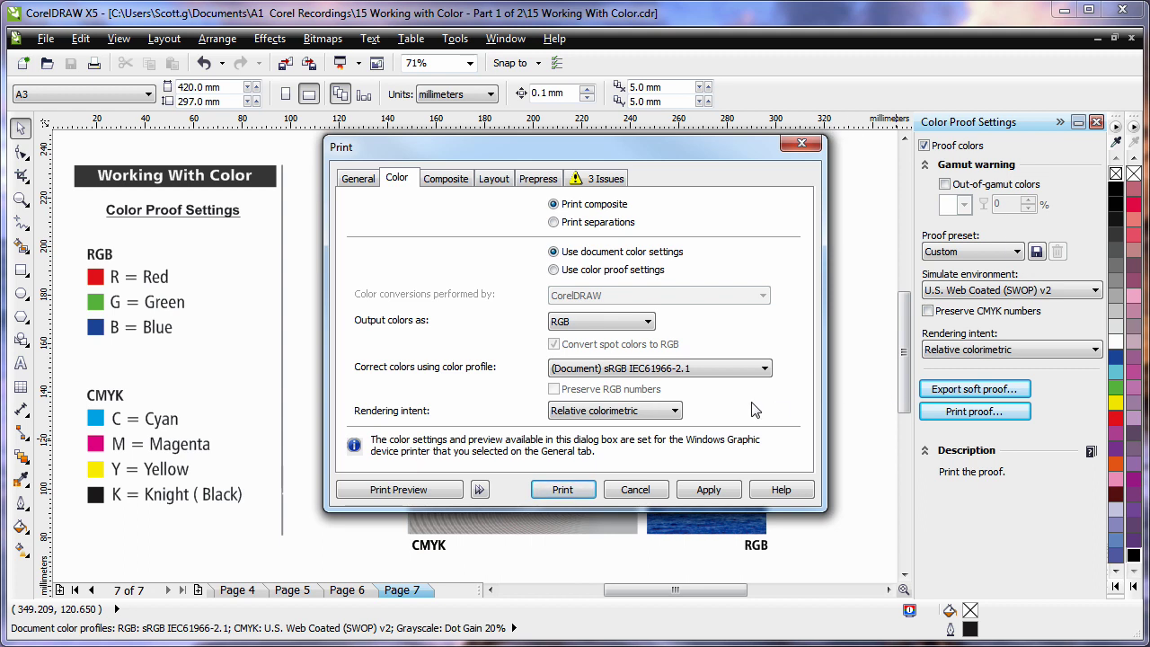
# - Select Device Independent PostScript File as the printer in the general print settings
pyautogui.click(371, 183)
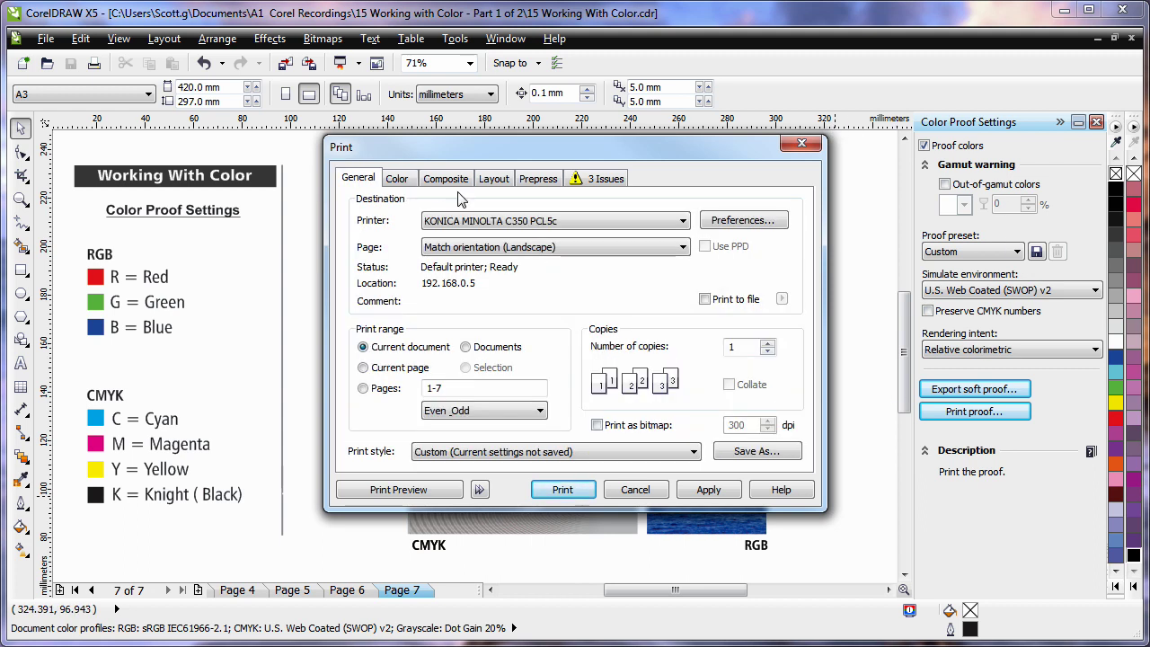
pyautogui.click(477, 222)
pyautogui.click(486, 234)
# - Keep CMYK output using document color settings with PostScript color conversion, then cancel printing
pyautogui.click(402, 180)
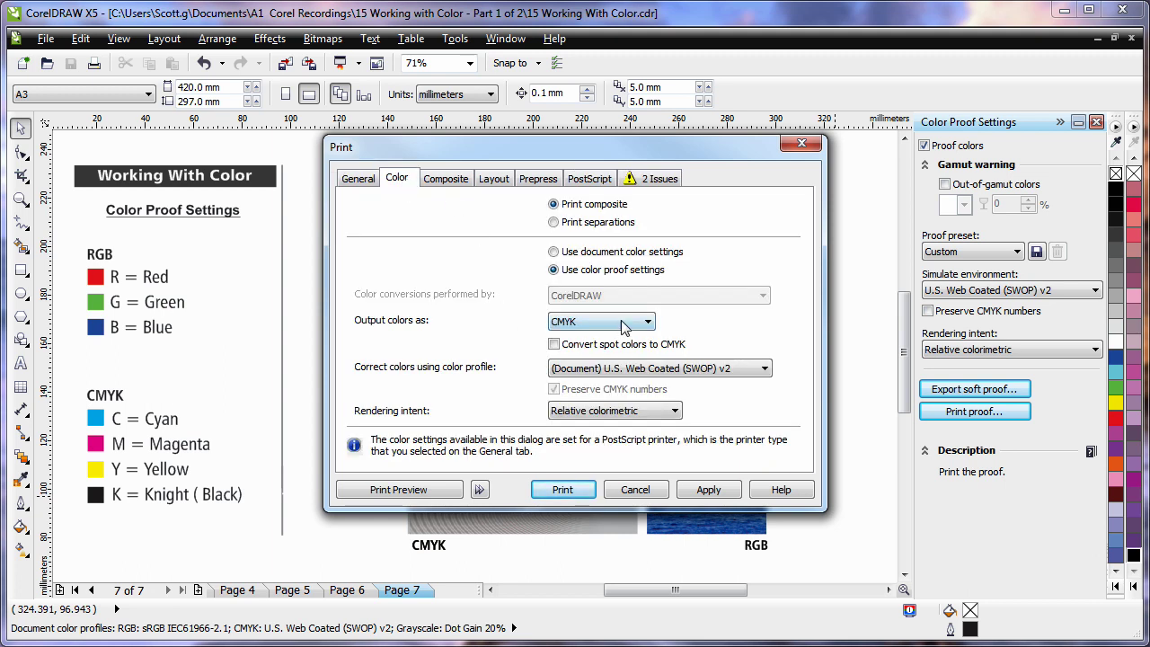
pyautogui.click(624, 324)
pyautogui.click(706, 328)
pyautogui.click(554, 252)
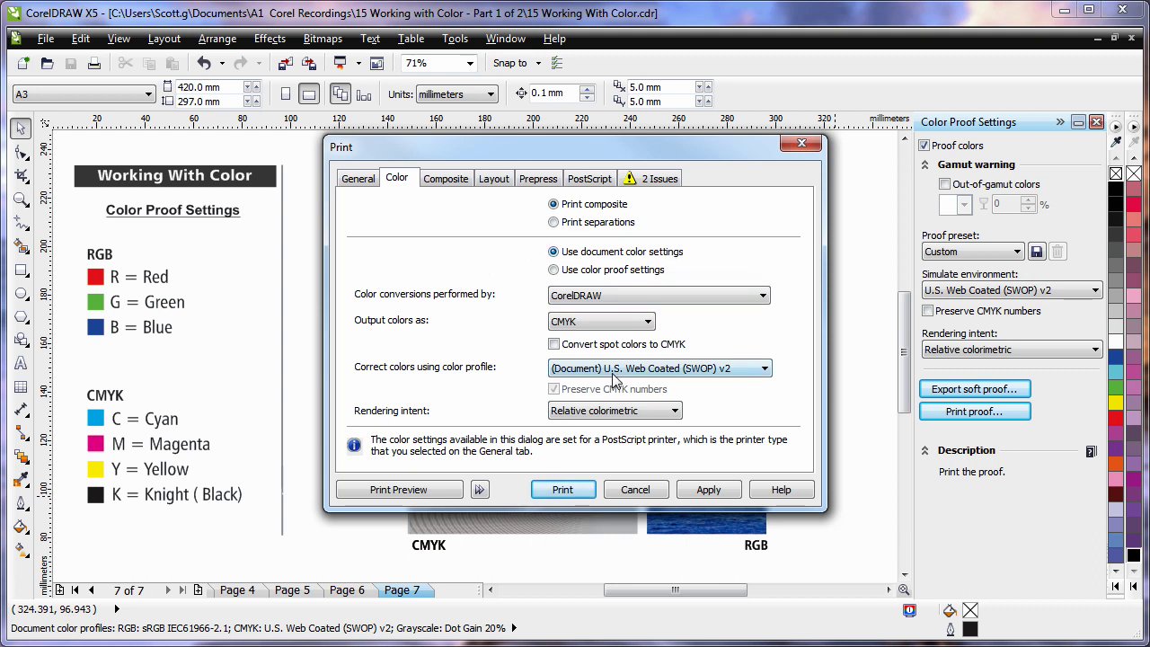
pyautogui.click(625, 297)
pyautogui.click(622, 324)
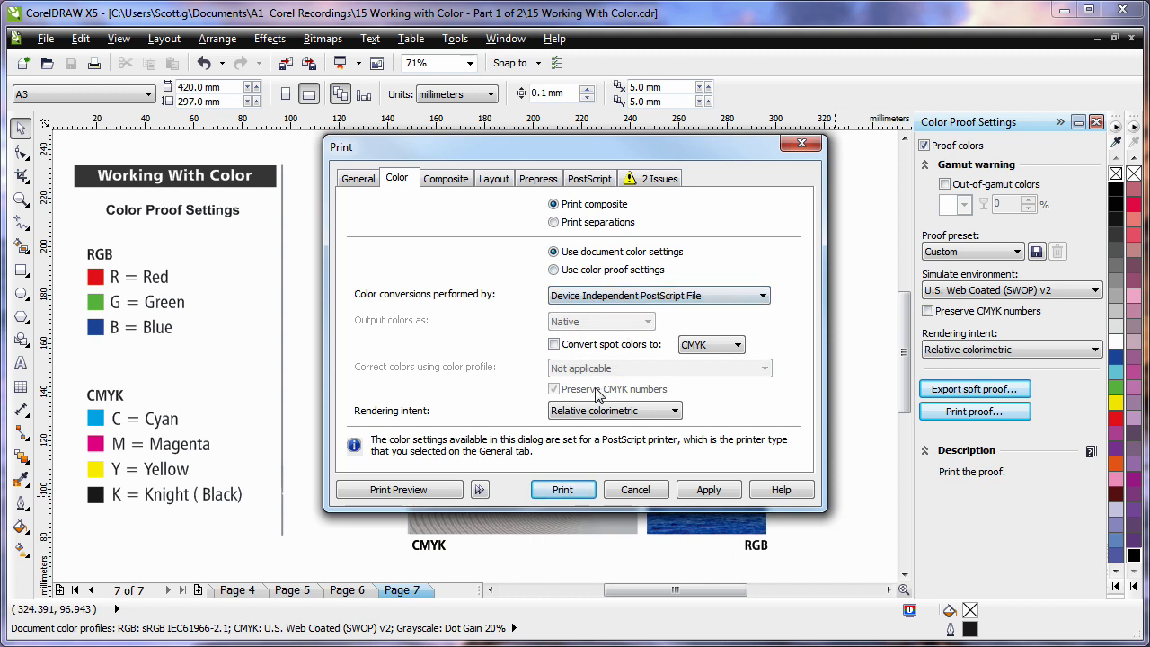
pyautogui.click(634, 491)
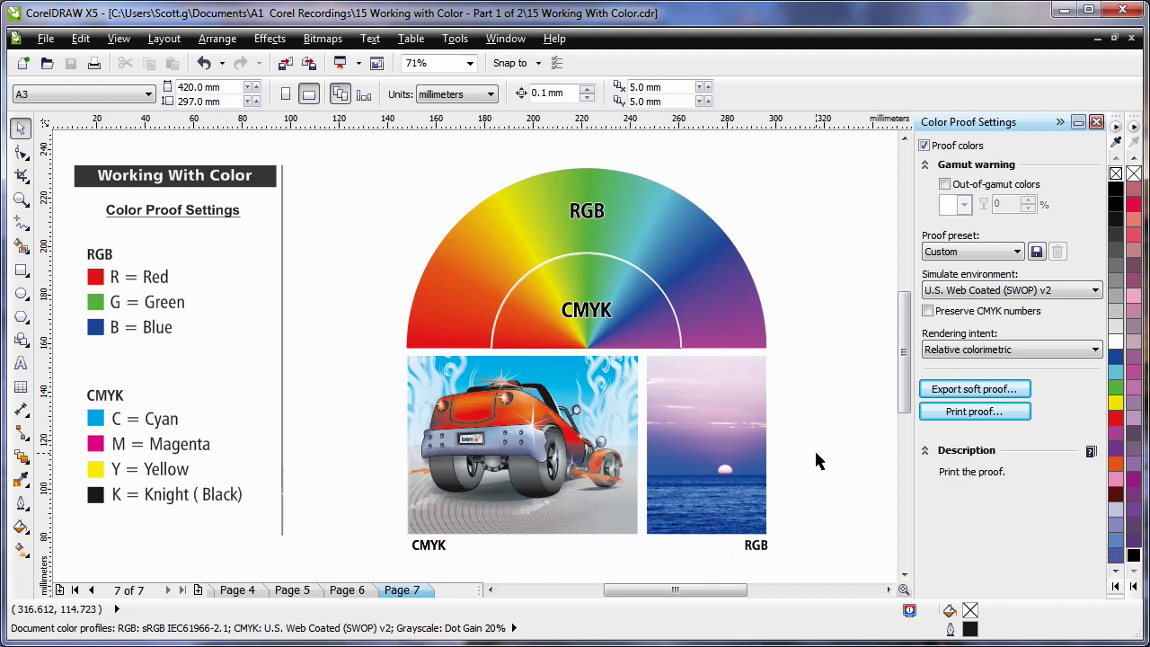